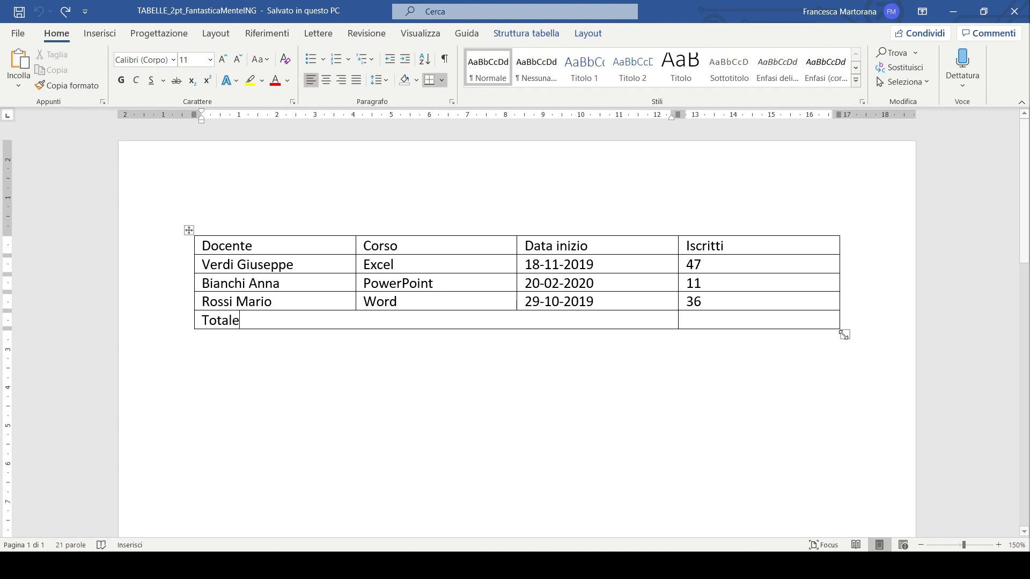
Step: Shrink the course table from its bottom-right corner, then widen it back a little
drag(844, 334, 621, 346)
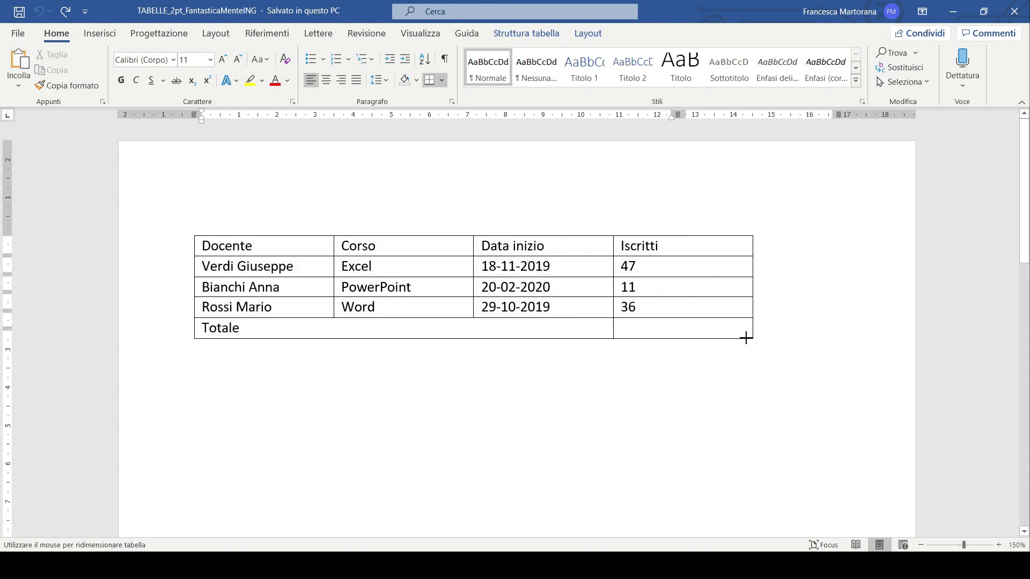
mouse_move(622, 346)
mouse_down()
mouse_move(795, 347)
mouse_move(792, 434)
mouse_move(780, 340)
mouse_up()
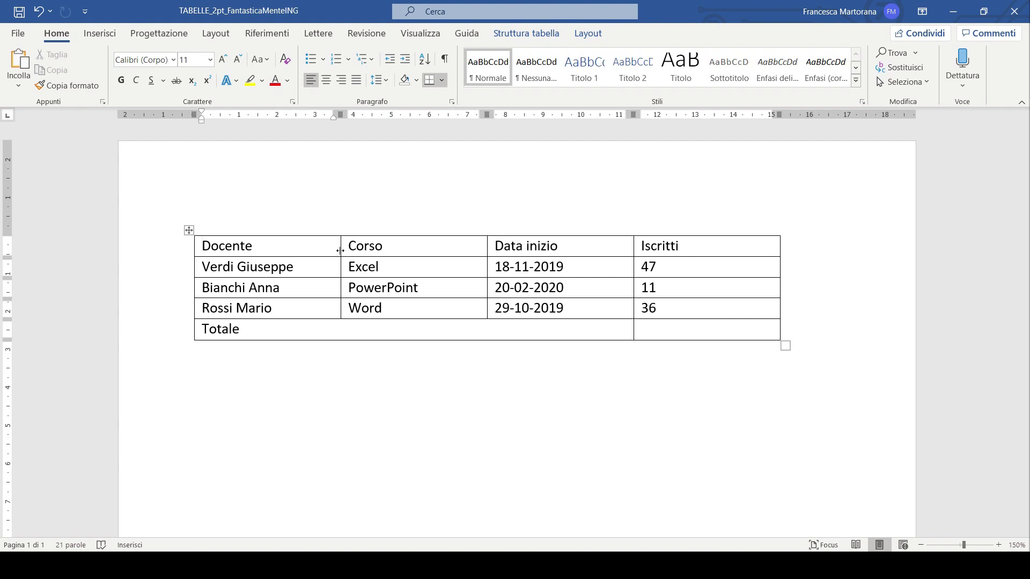
Step: Shift the Docente/Corso column border so Docente ends slightly narrower and Corso gains width
mouse_move(341, 250)
mouse_down()
mouse_move(403, 252)
mouse_move(333, 264)
mouse_up()
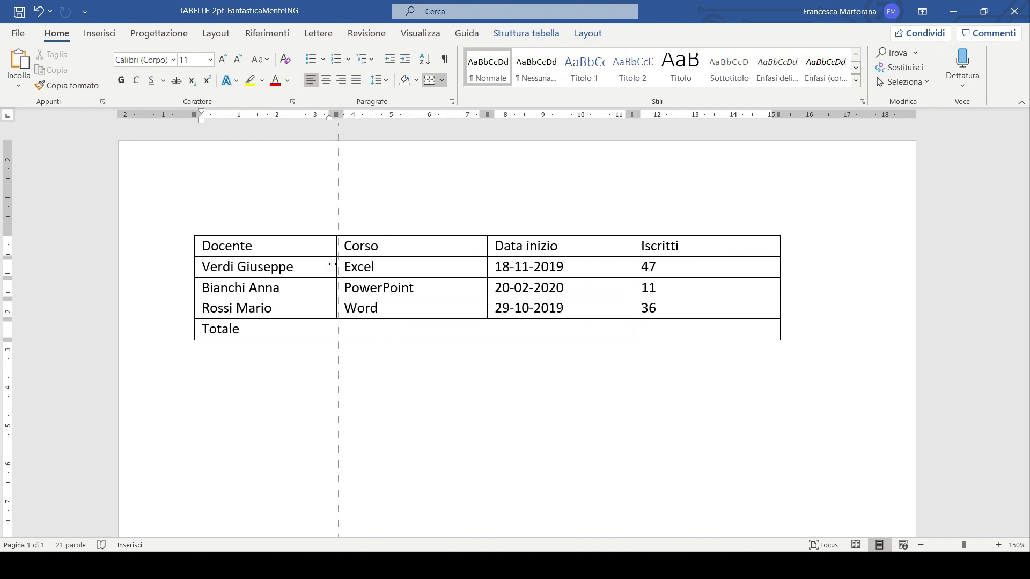
drag(332, 264, 327, 267)
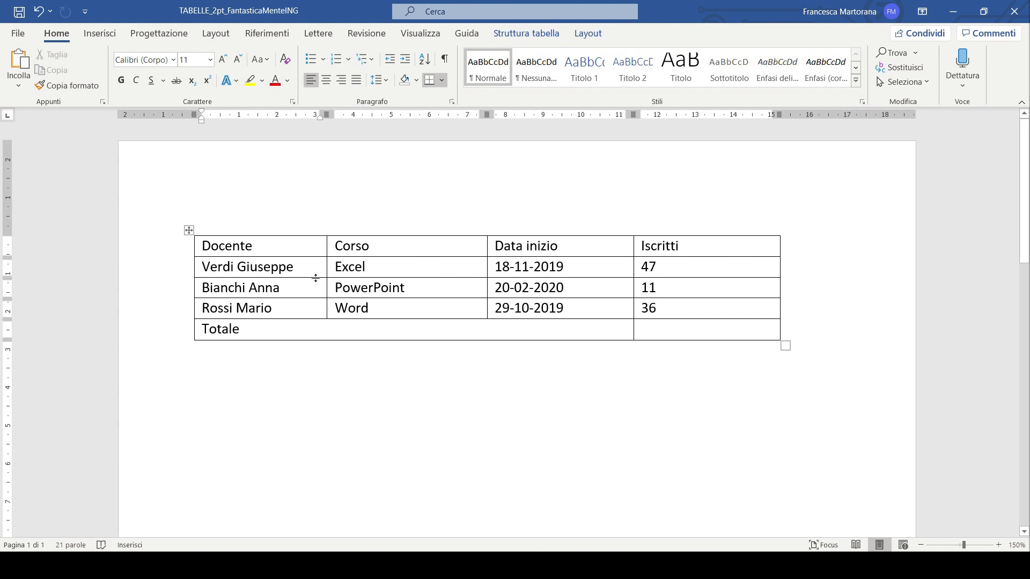
Step: Try out a taller height for the Verdi Giuseppe row
drag(315, 277, 316, 278)
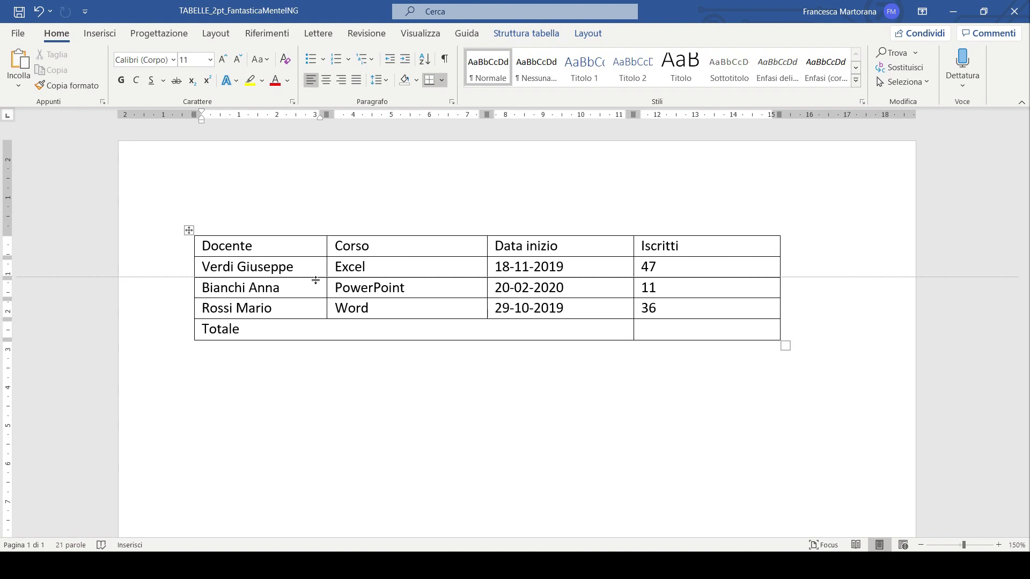
drag(315, 279, 298, 285)
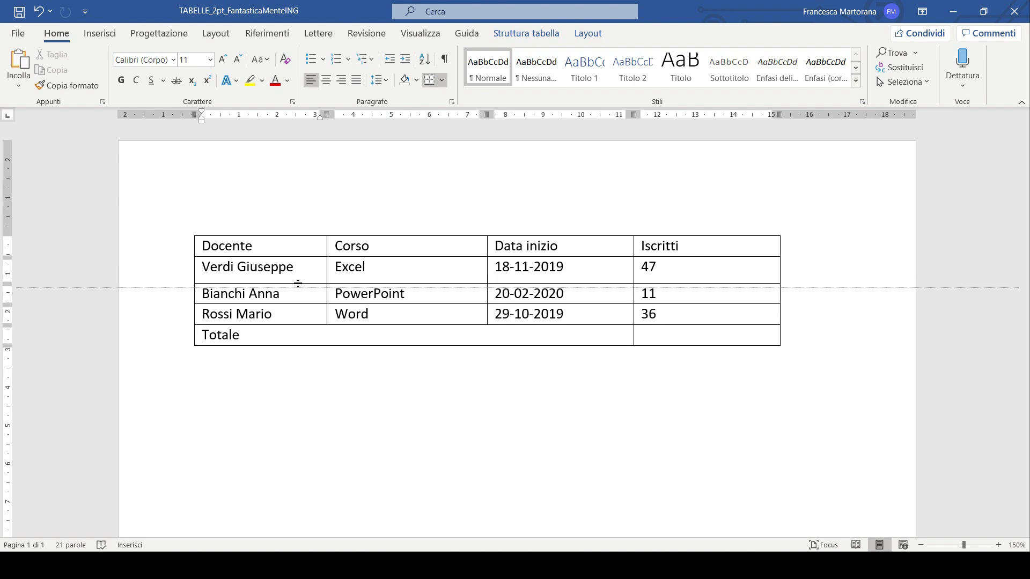
drag(298, 283, 298, 284)
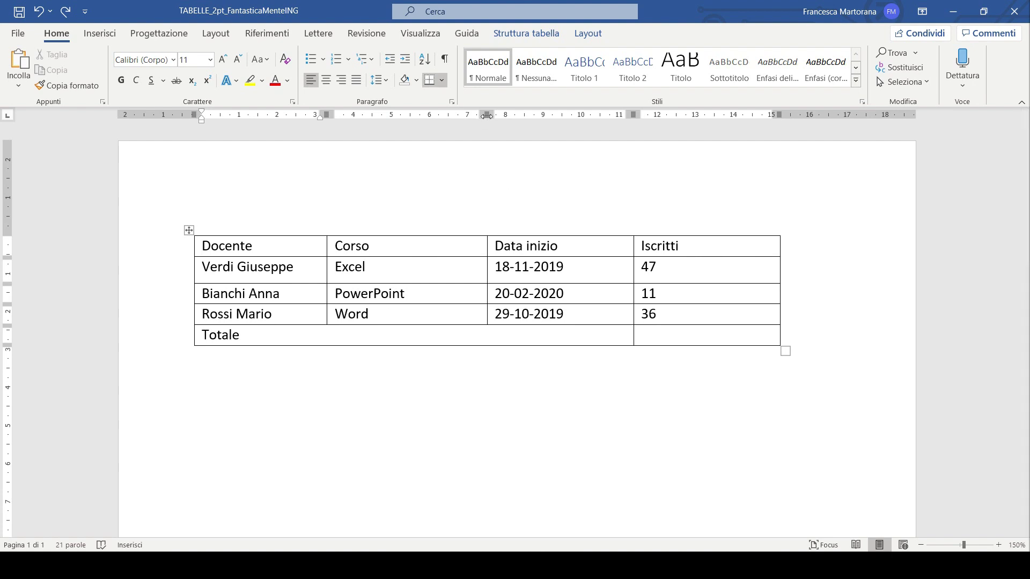
Step: Narrow the Corso column and restore the Verdi Giuseppe row to normal height
drag(487, 115, 524, 113)
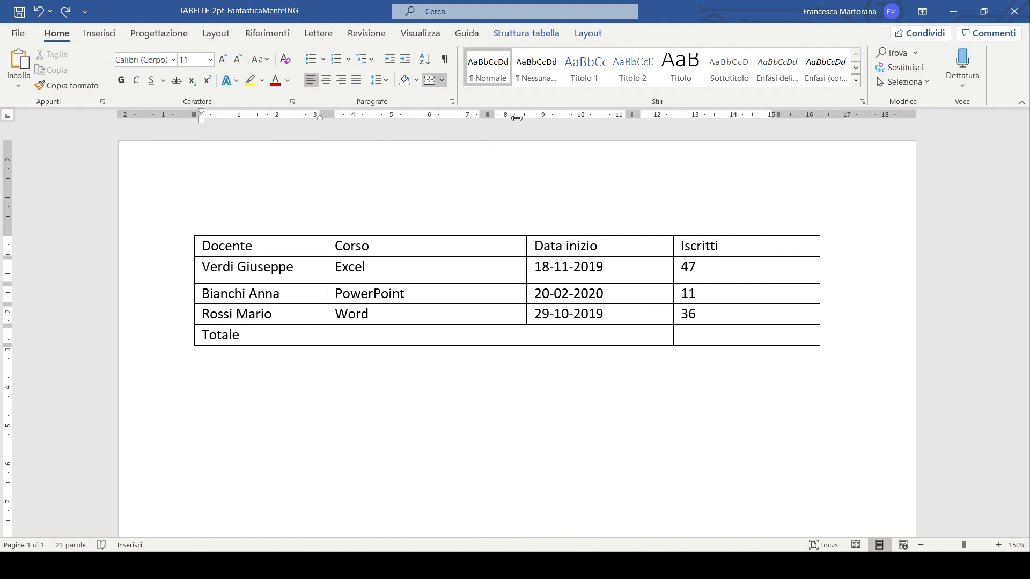
drag(524, 113, 420, 131)
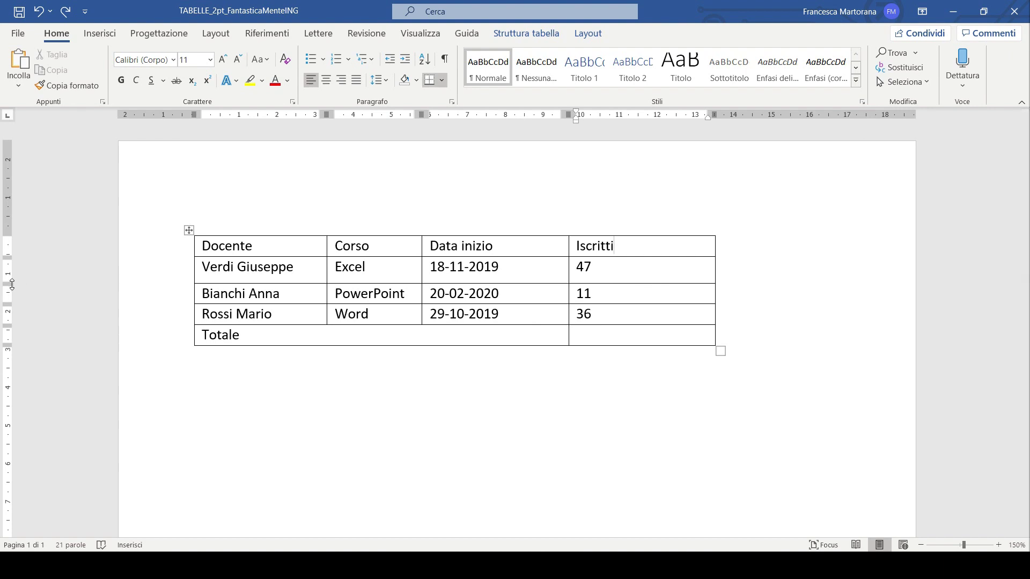
drag(11, 284, 2, 309)
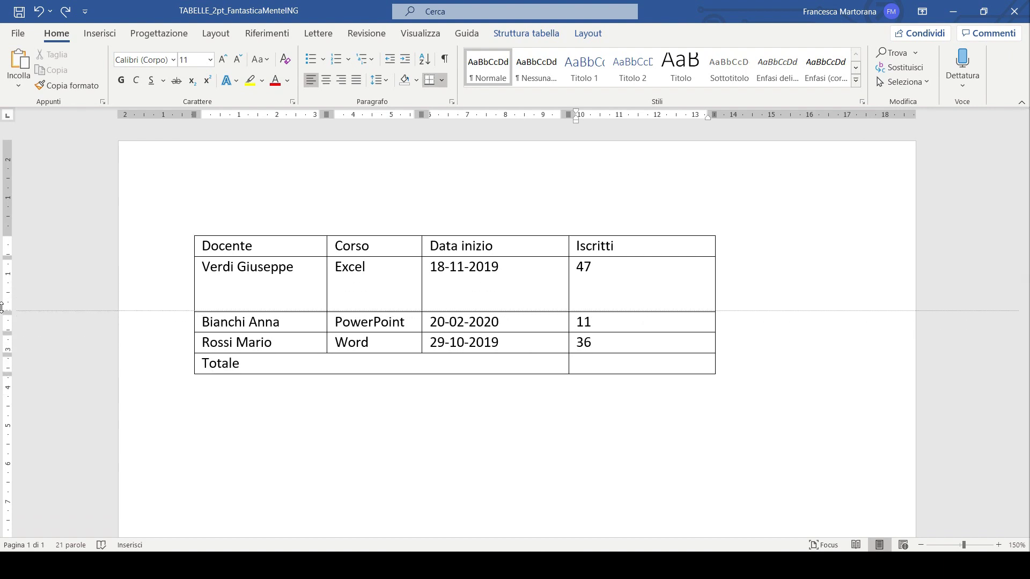
drag(2, 309, 2, 279)
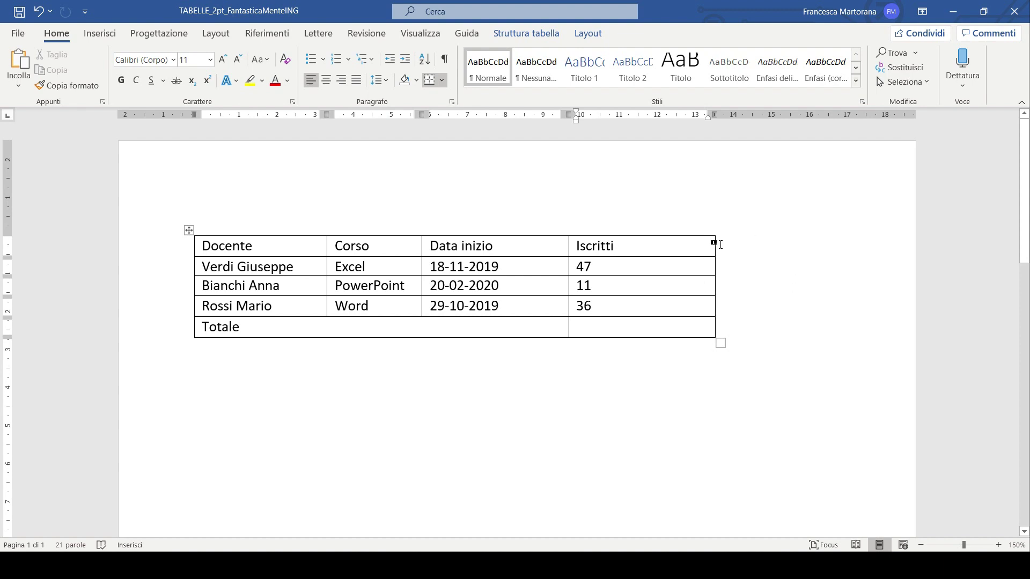
key(ctrl+z)
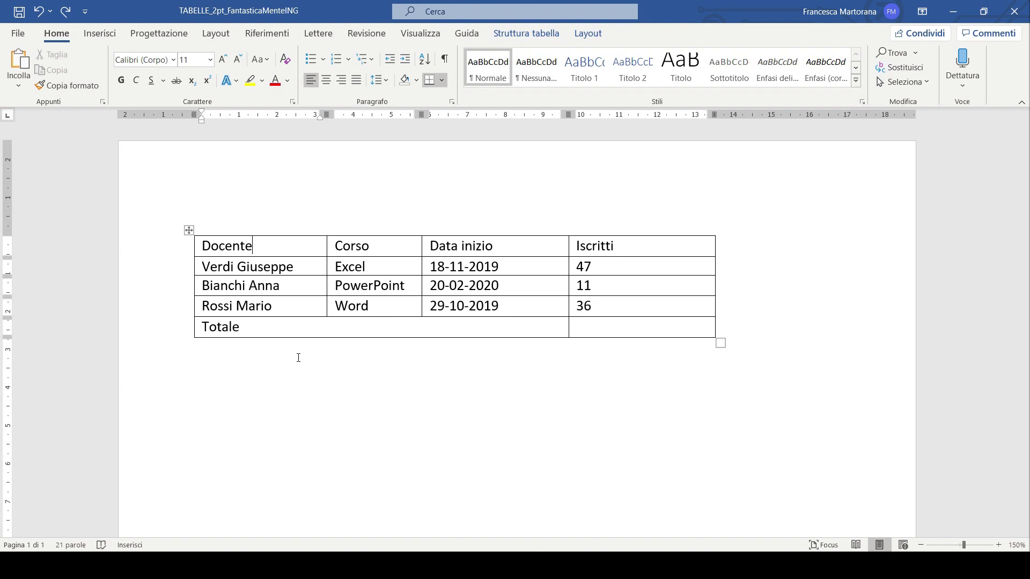
Step: In Table Properties, give the Docente column a 4 cm preferred width and the header row 3 cm height
click(589, 33)
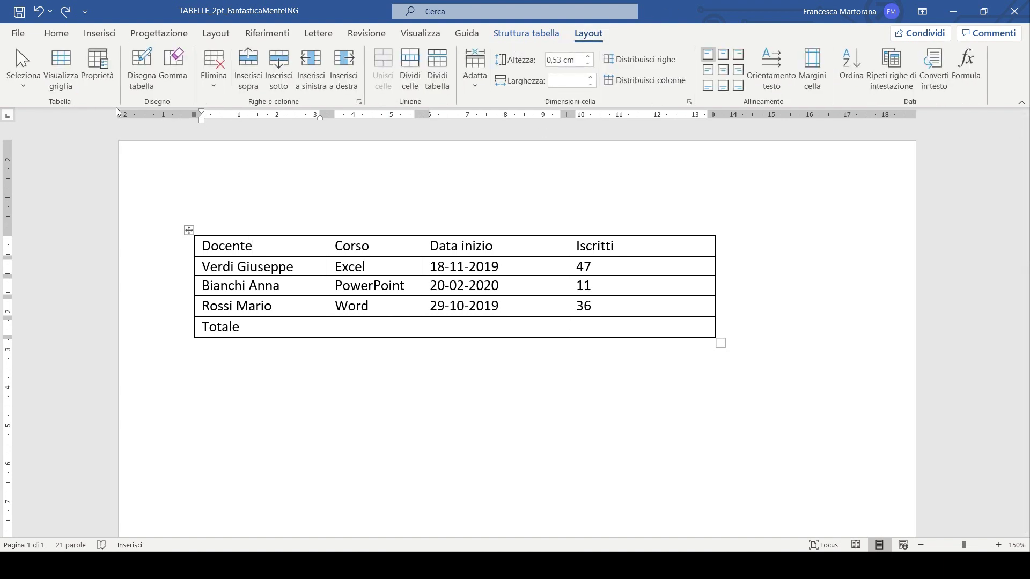
click(92, 77)
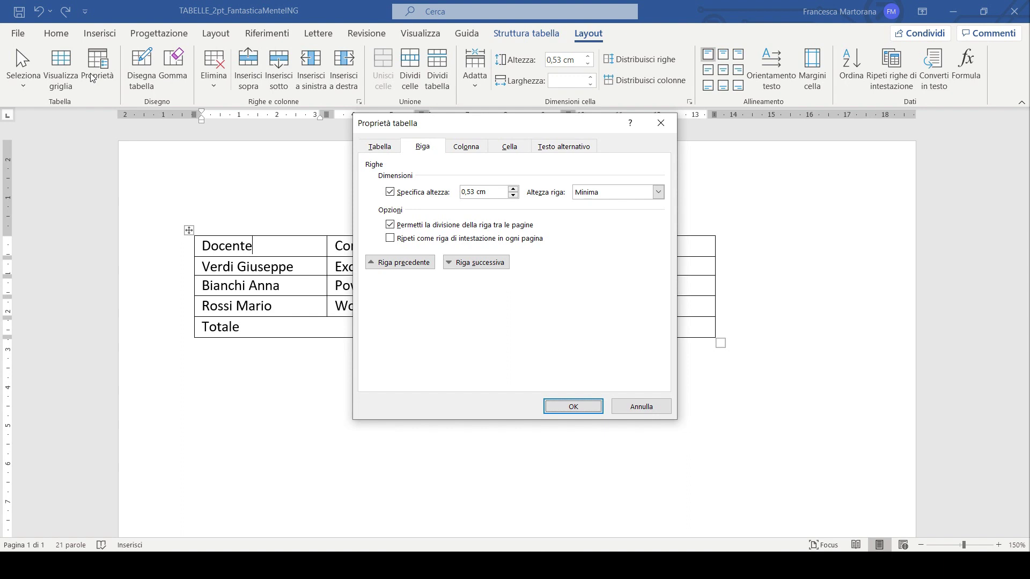
click(459, 153)
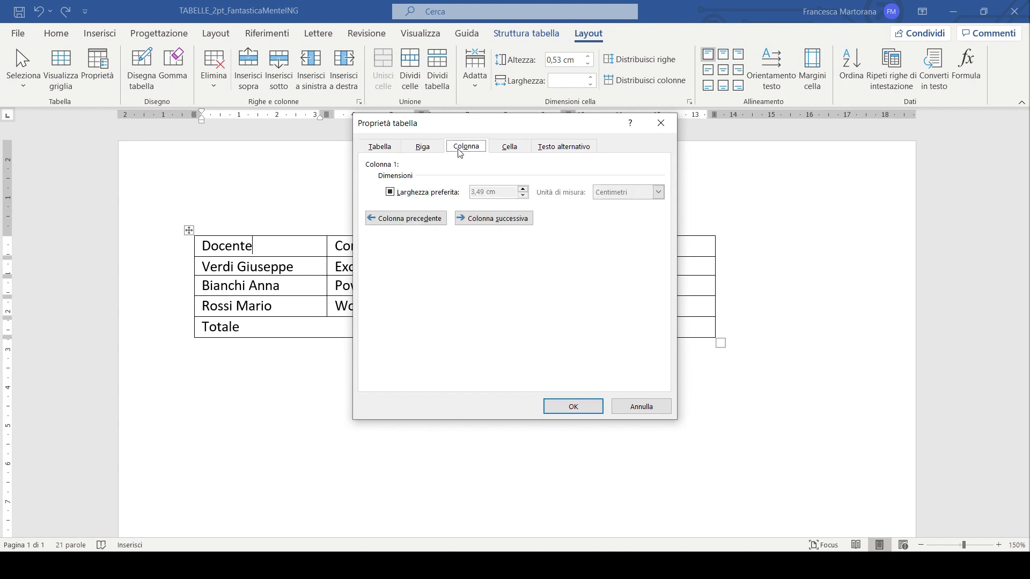
click(390, 192)
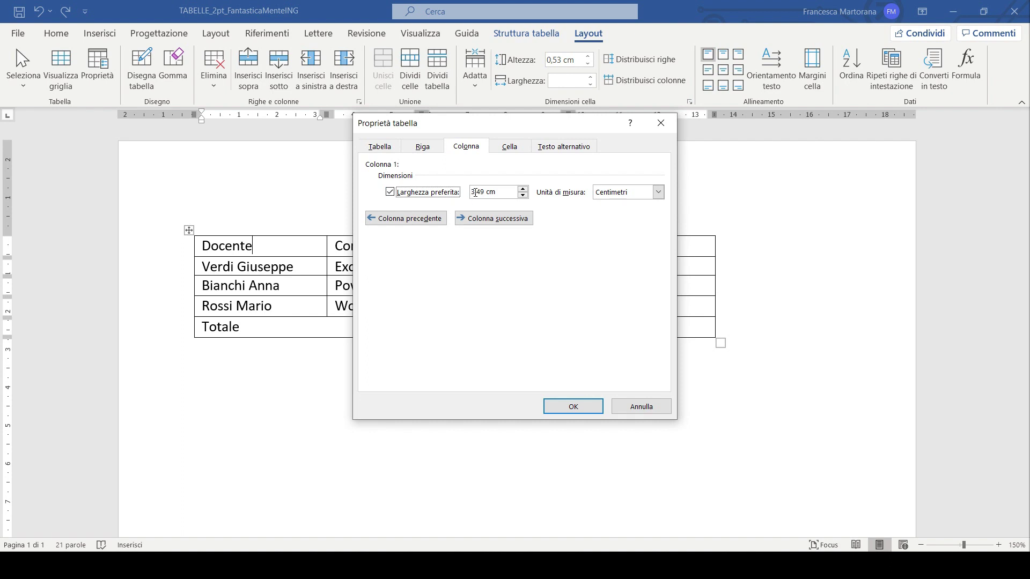
click(523, 189)
click(523, 189)
click(430, 149)
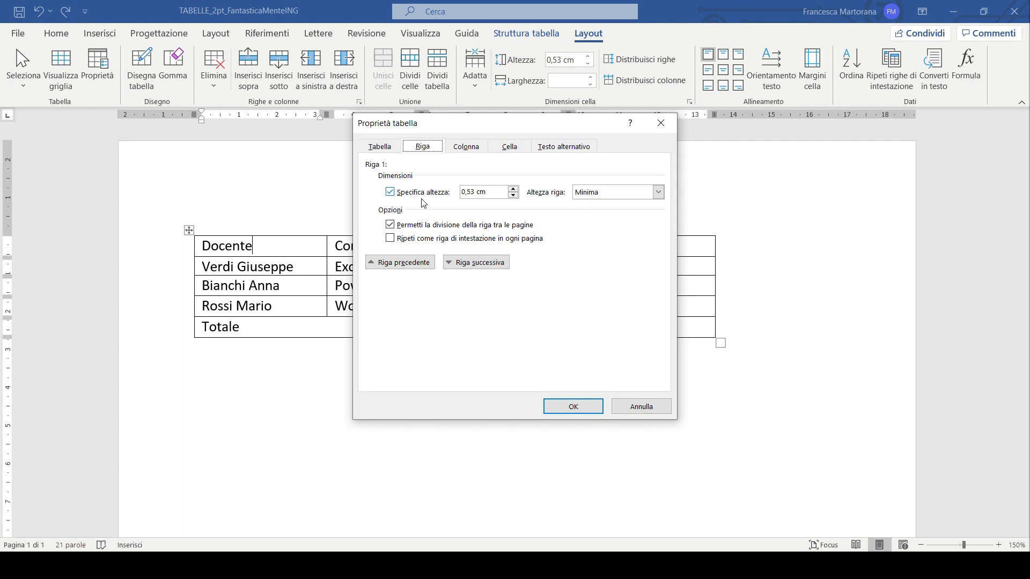
double_click(468, 193)
text(3)
click(571, 408)
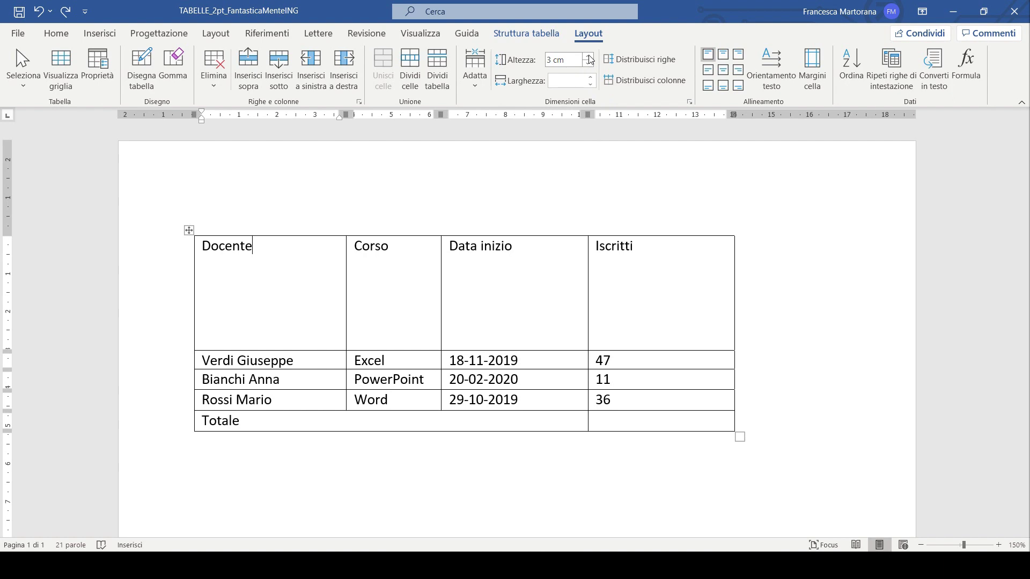
Step: Raise the header row to 3,1 cm, then distribute all table rows evenly at 1,03 cm
click(589, 57)
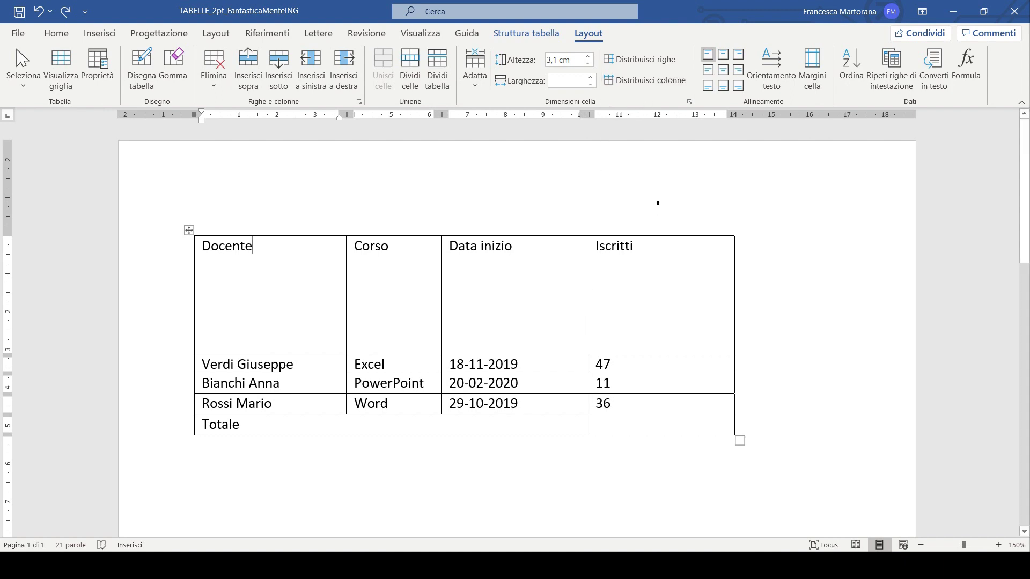
click(188, 231)
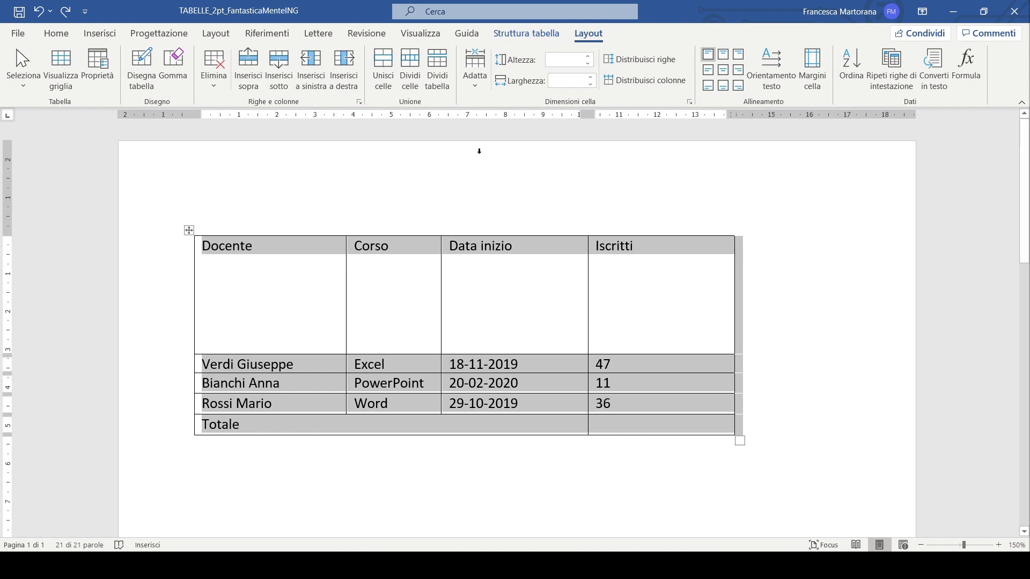
click(637, 61)
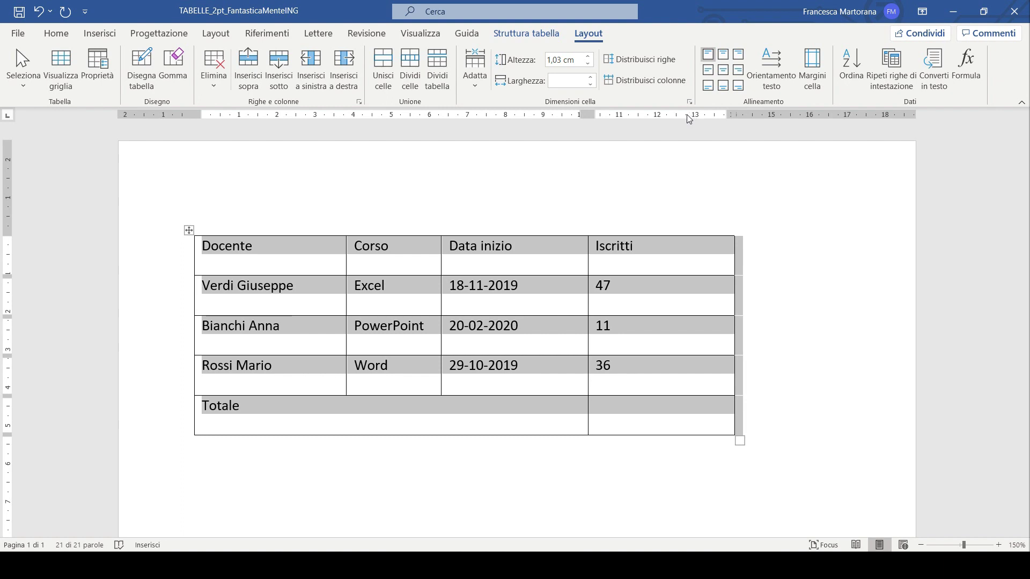
Step: AutoFit the table to its contents, then to the window so it fills the page width
click(476, 72)
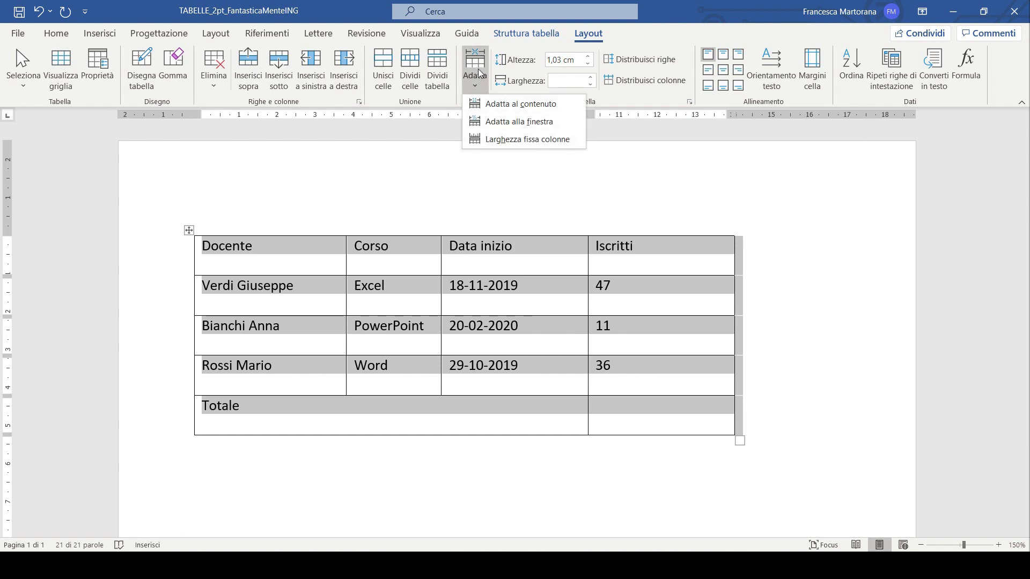
click(496, 106)
click(475, 73)
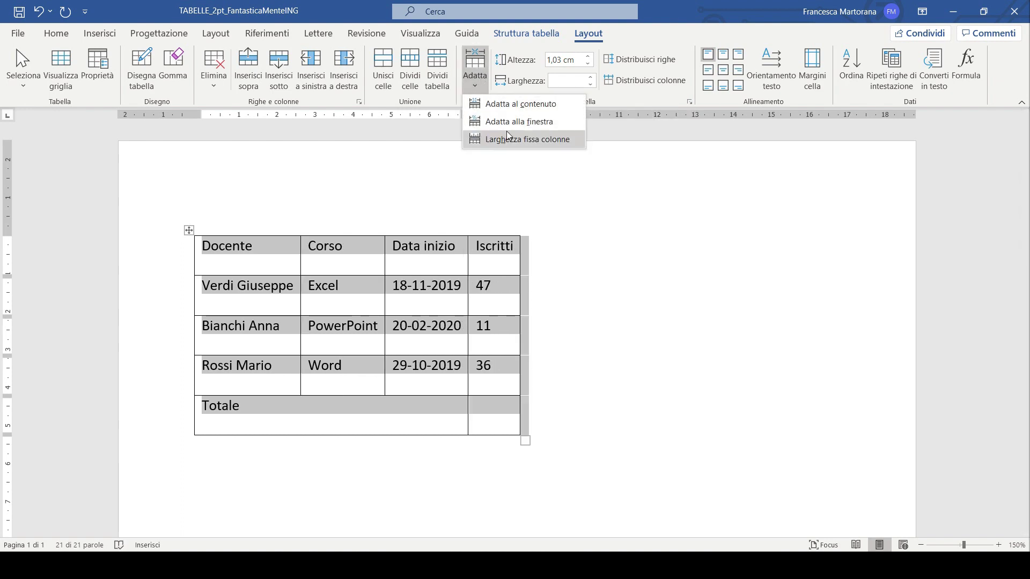
click(507, 122)
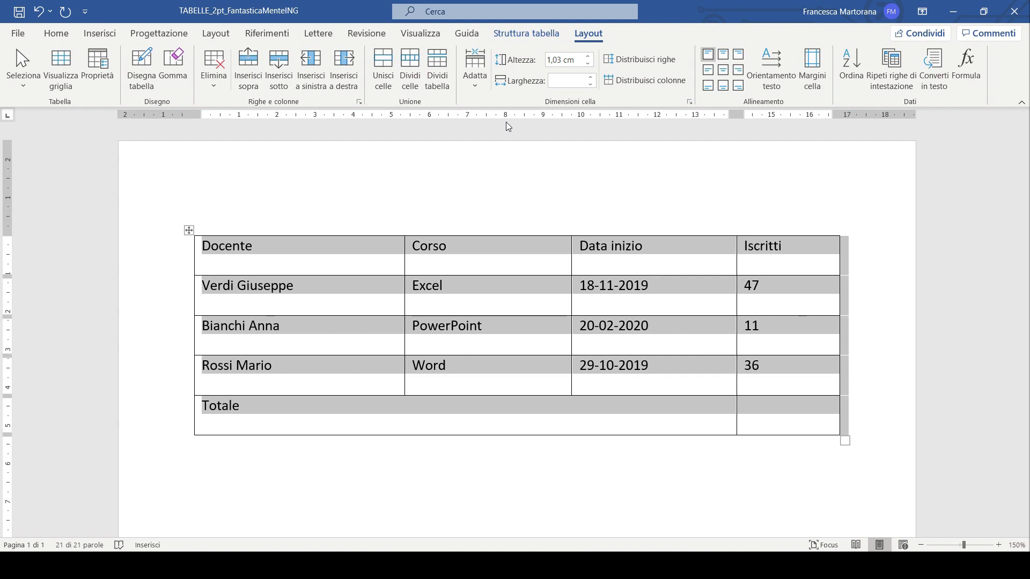
click(450, 245)
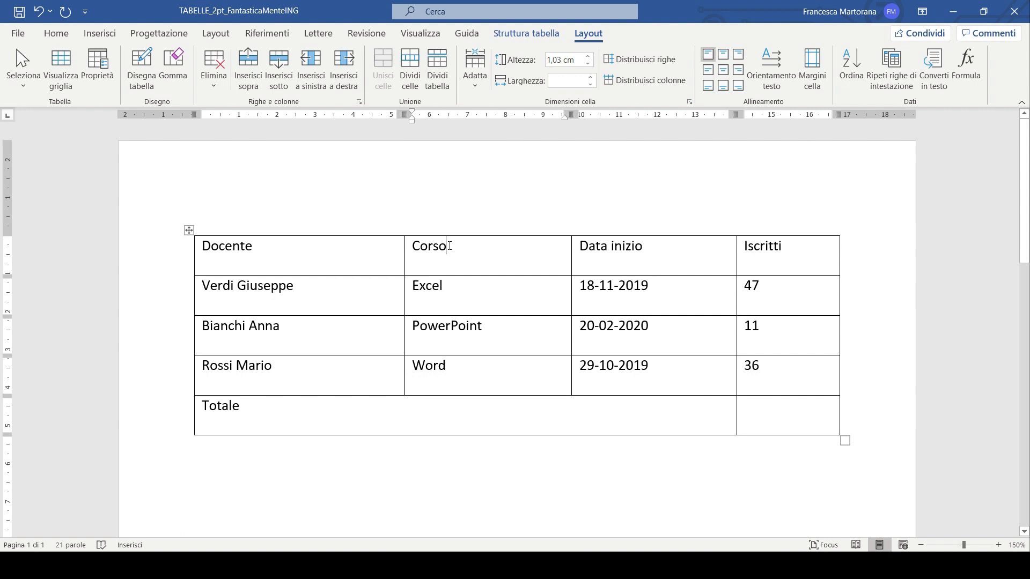
click(775, 86)
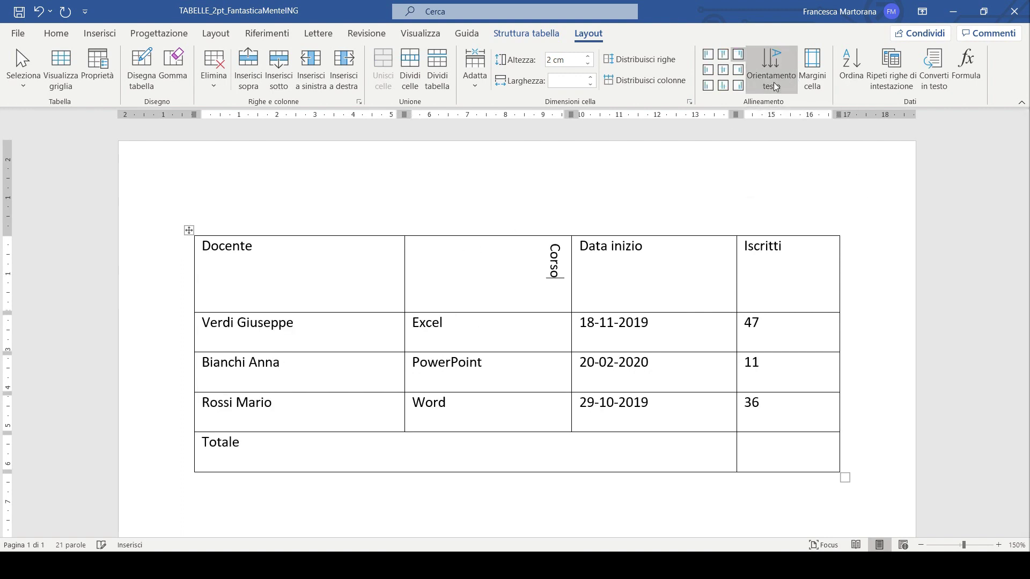
click(775, 85)
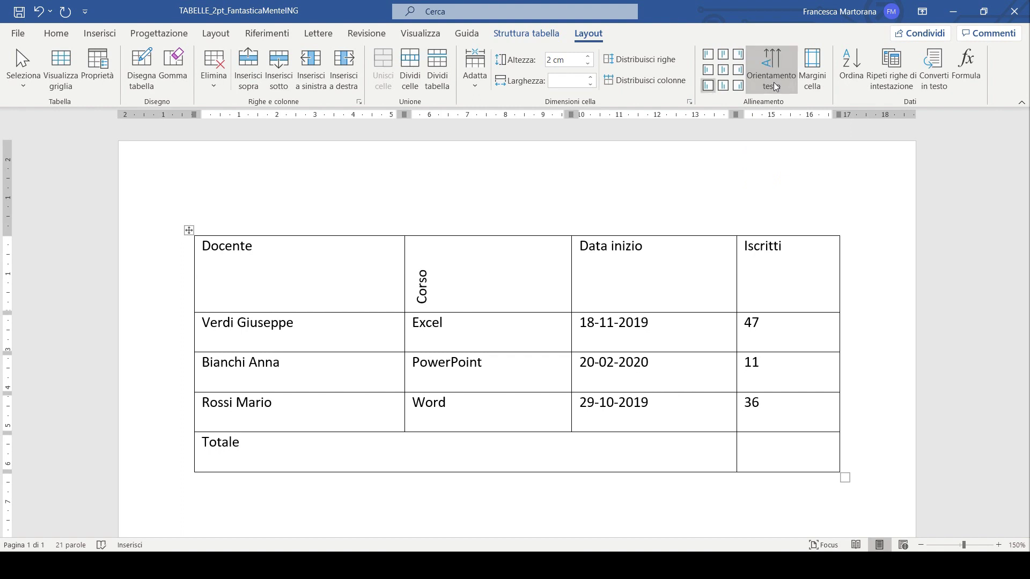
click(775, 86)
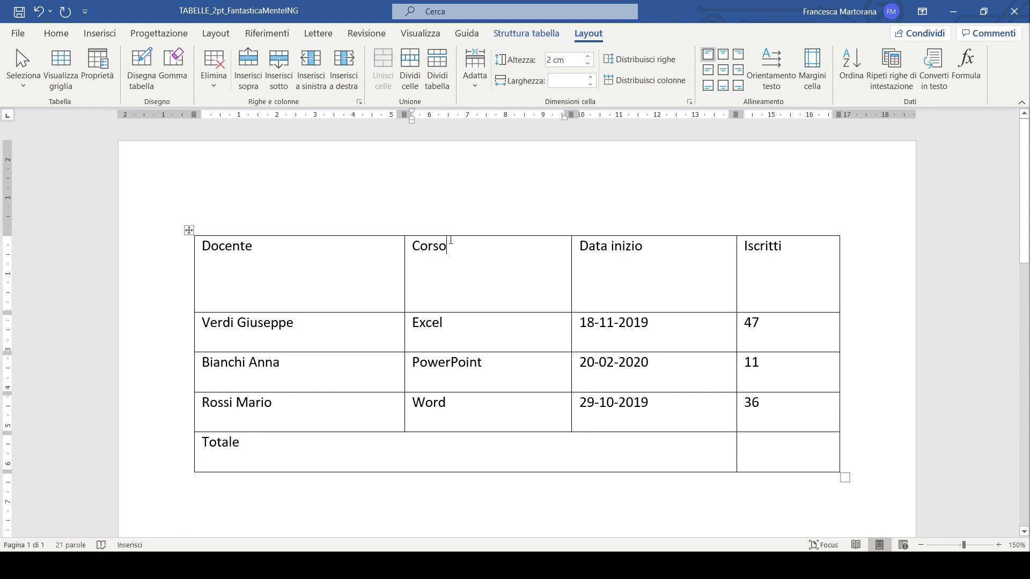
Step: With the table Layout options showing, select the full Docente–Iscritti header row from the left margin
click(451, 241)
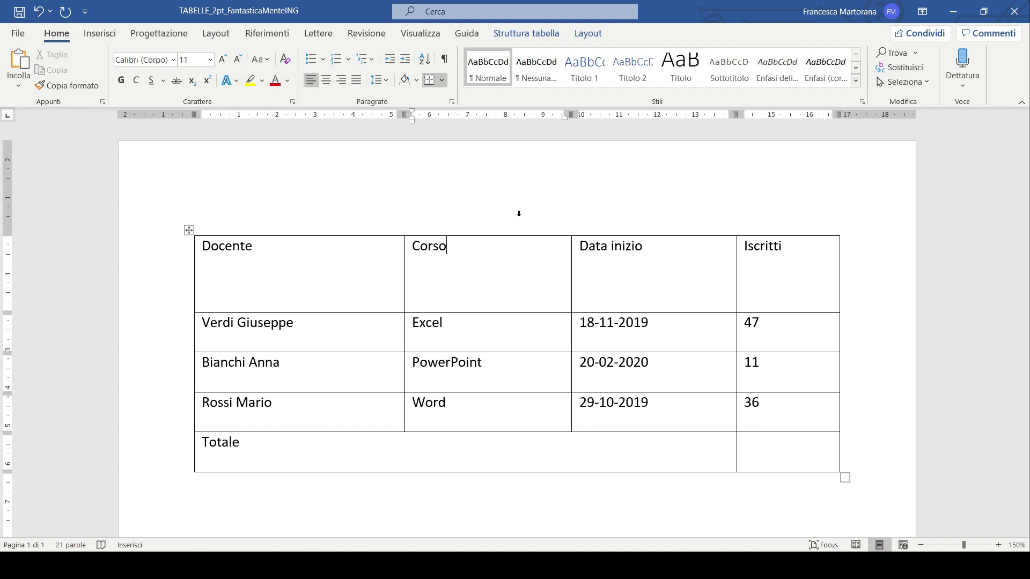
click(588, 33)
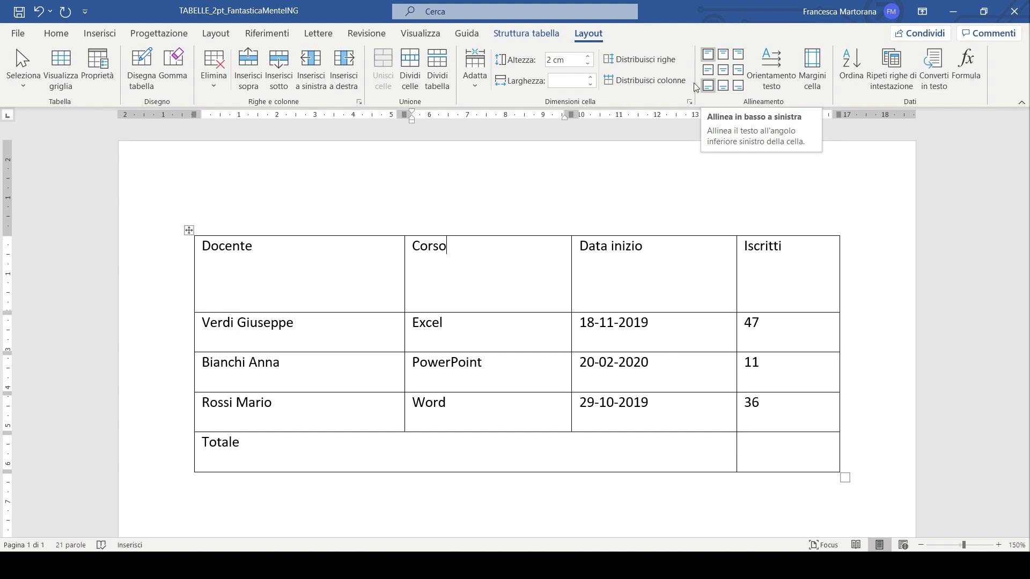
click(173, 275)
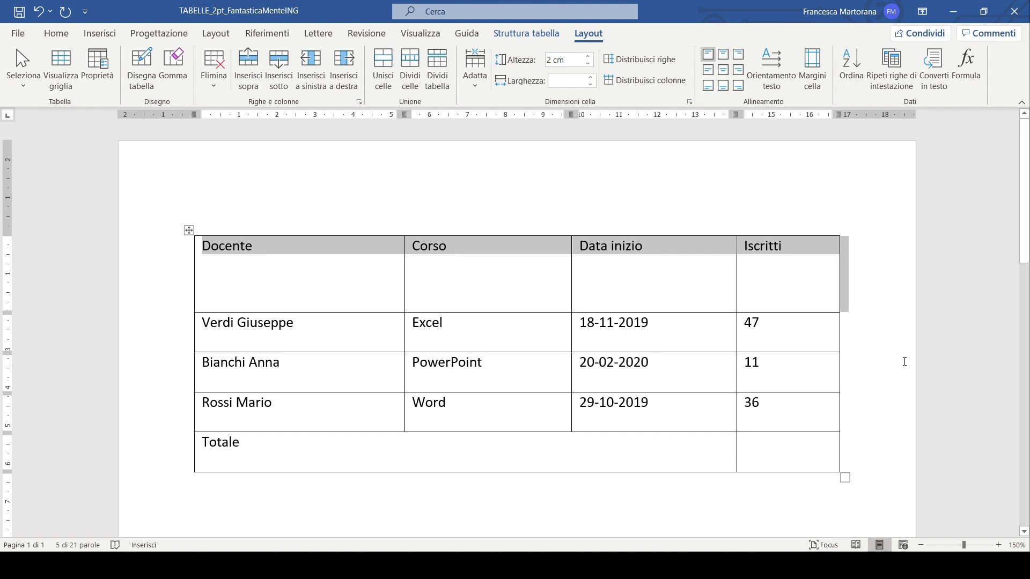
Step: After trying top and bottom alignments, set the header labels to Allinea al centro and deselect
click(706, 56)
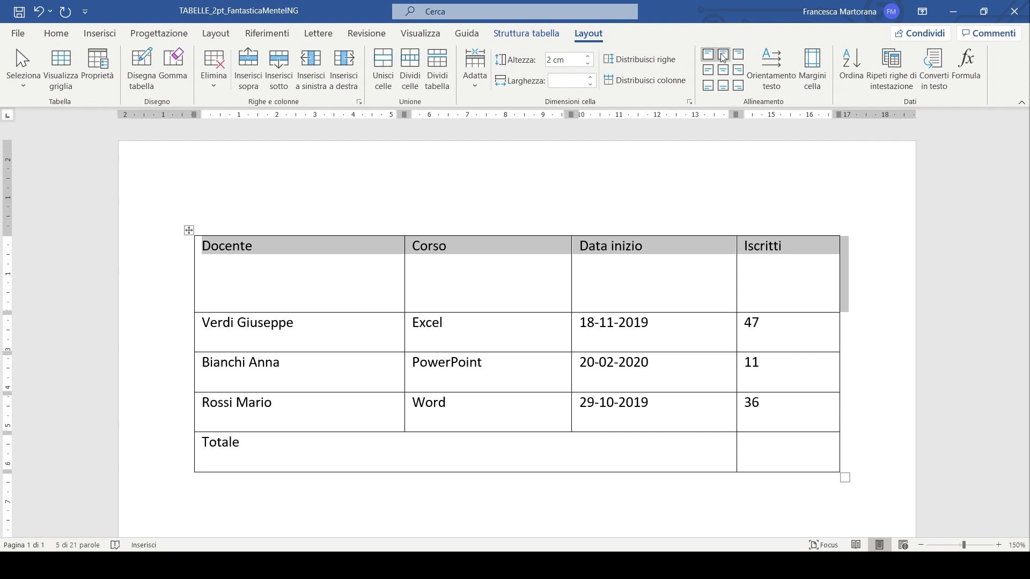
click(723, 56)
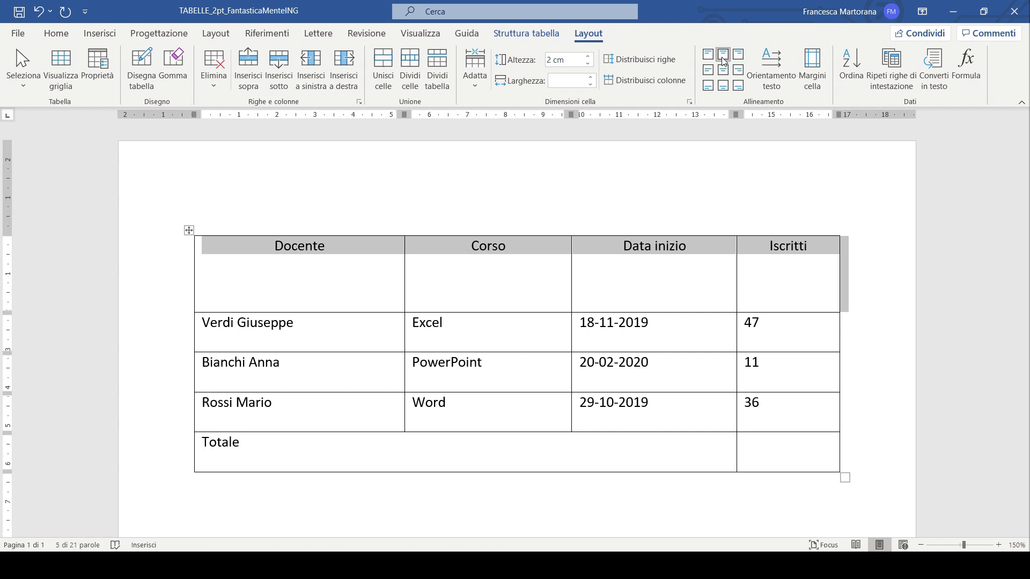
click(739, 87)
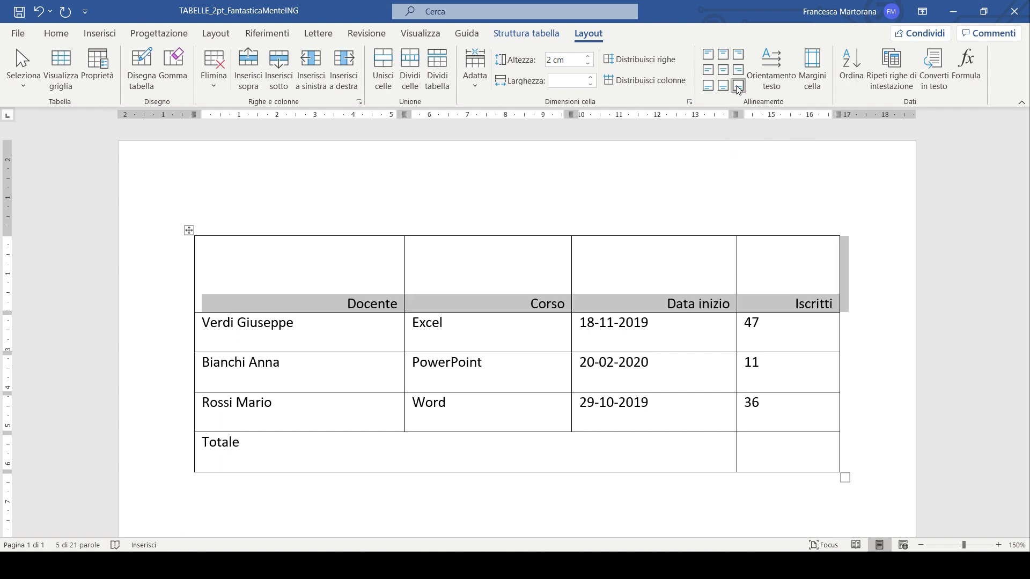
click(724, 70)
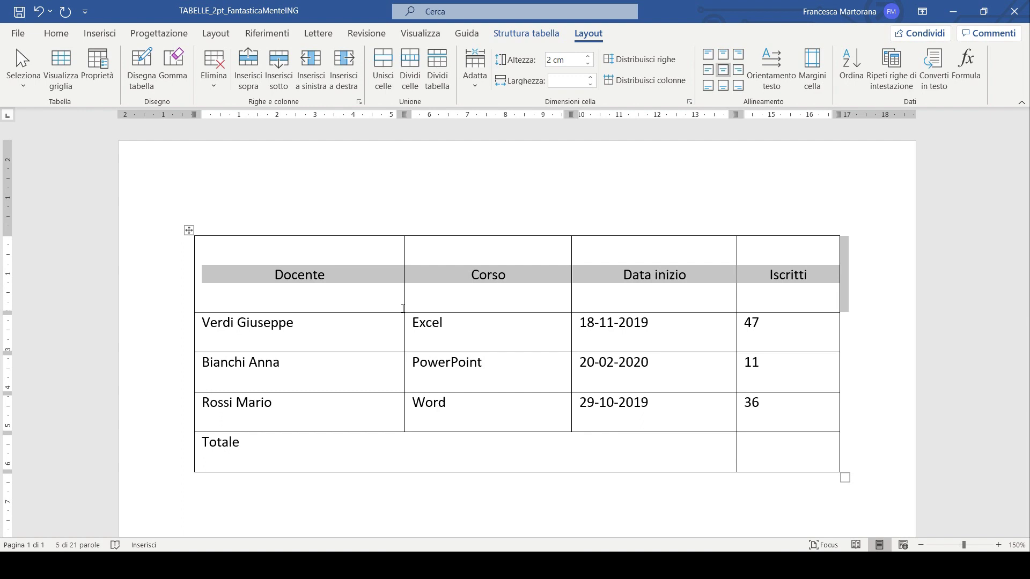
click(56, 34)
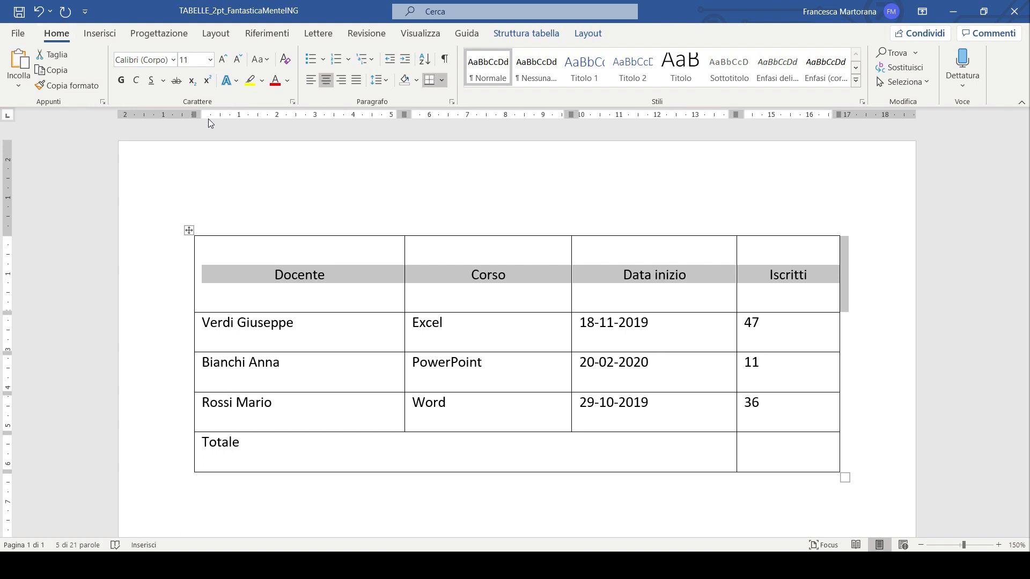
click(257, 275)
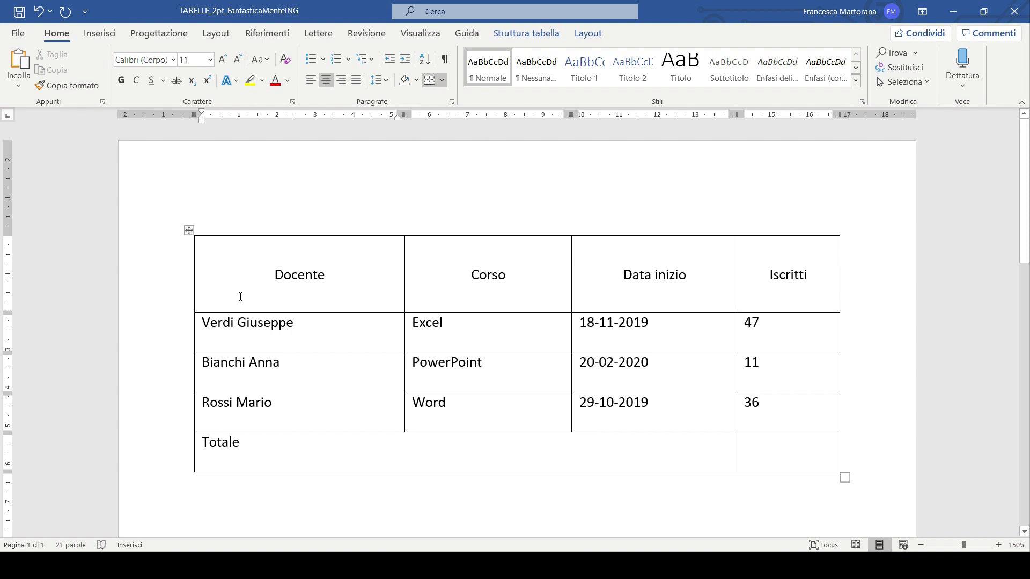
Step: Set the border painter to a red, 3 pt, dash-dot line
click(528, 35)
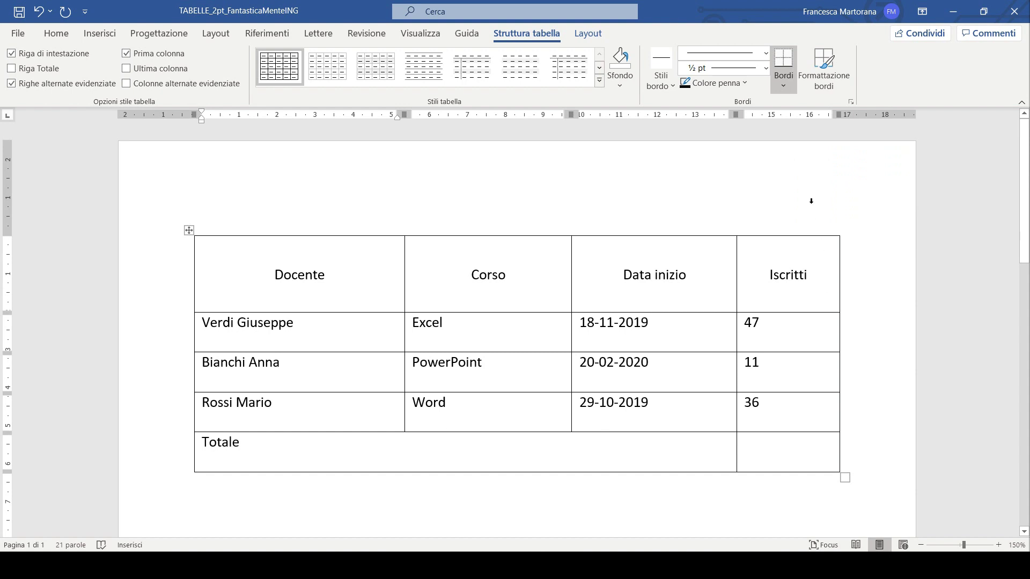
click(819, 84)
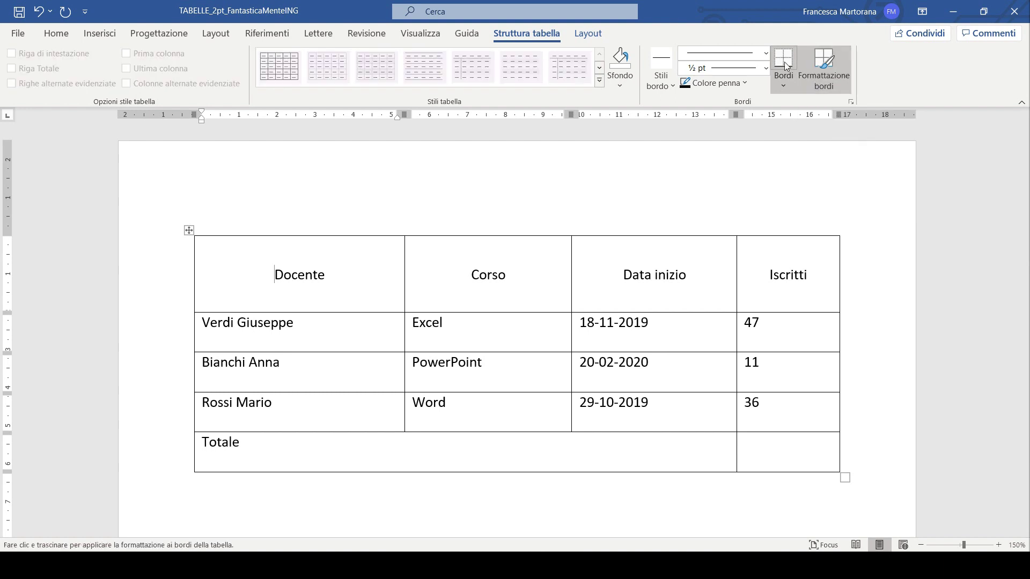
click(765, 56)
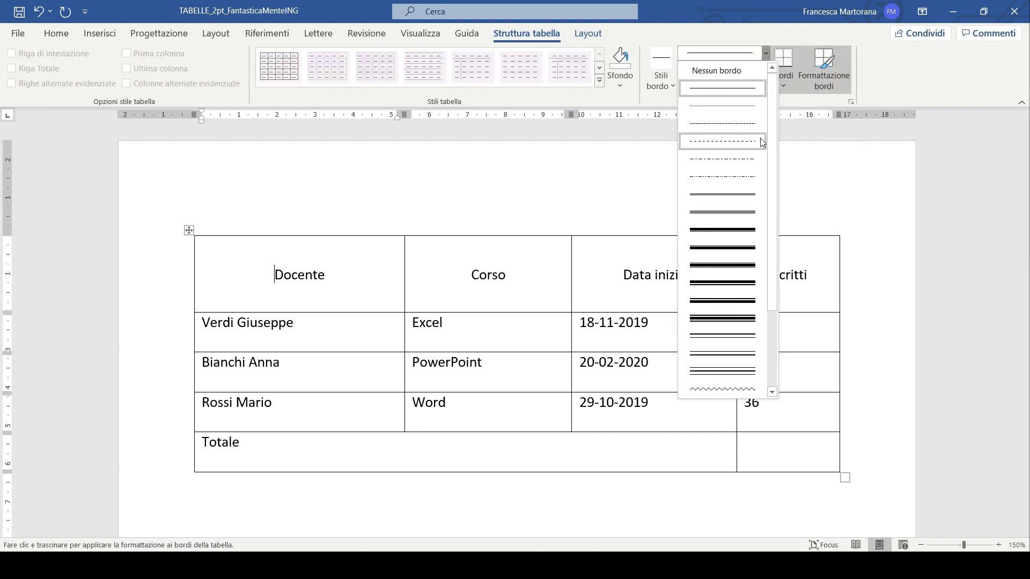
click(748, 172)
click(765, 68)
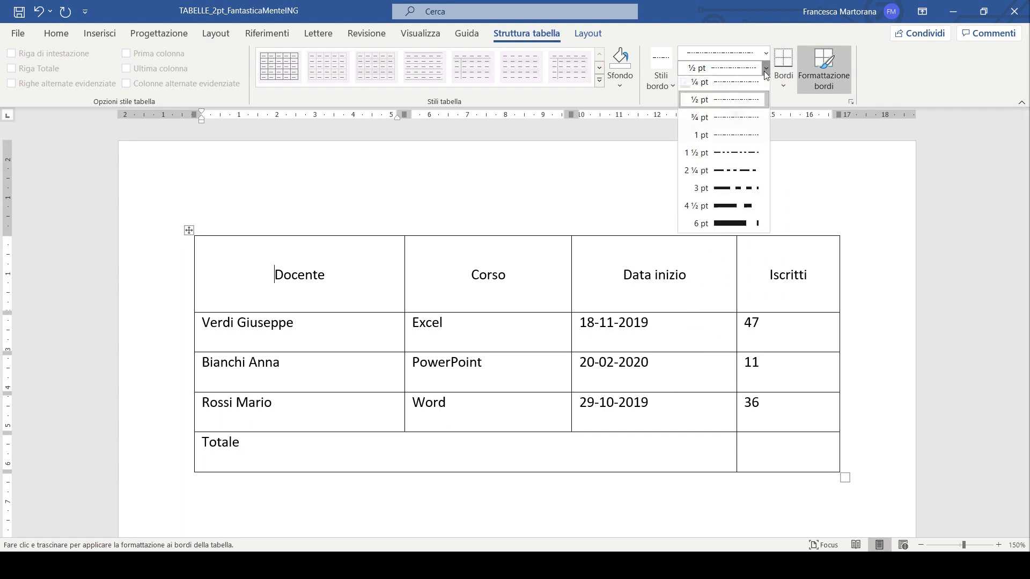
click(736, 192)
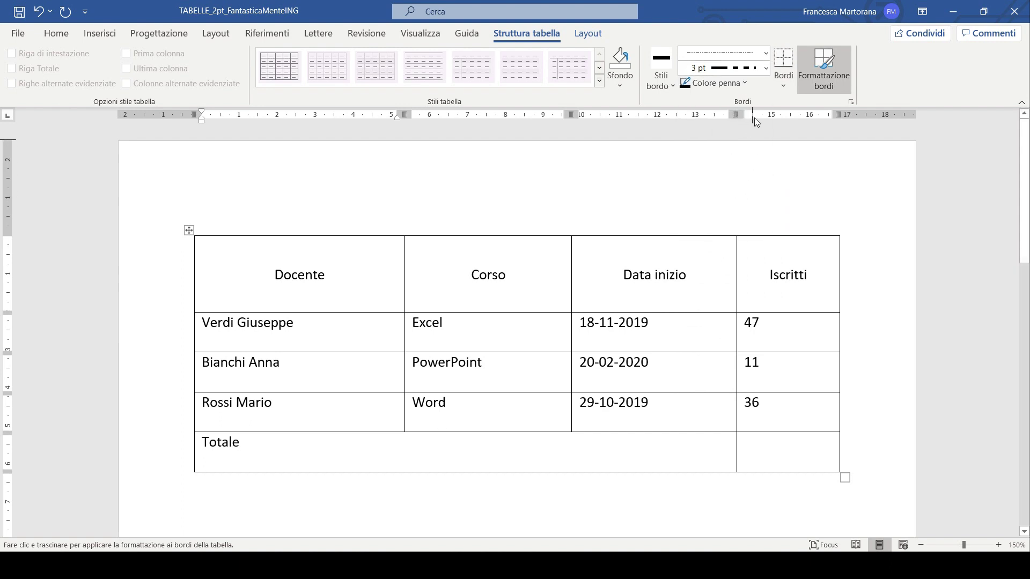
click(742, 84)
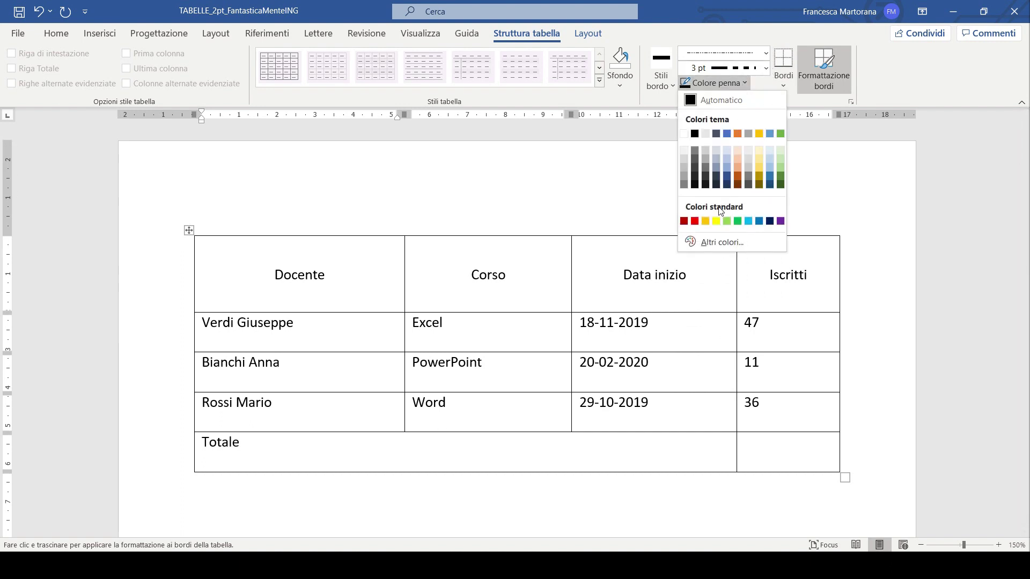
click(696, 221)
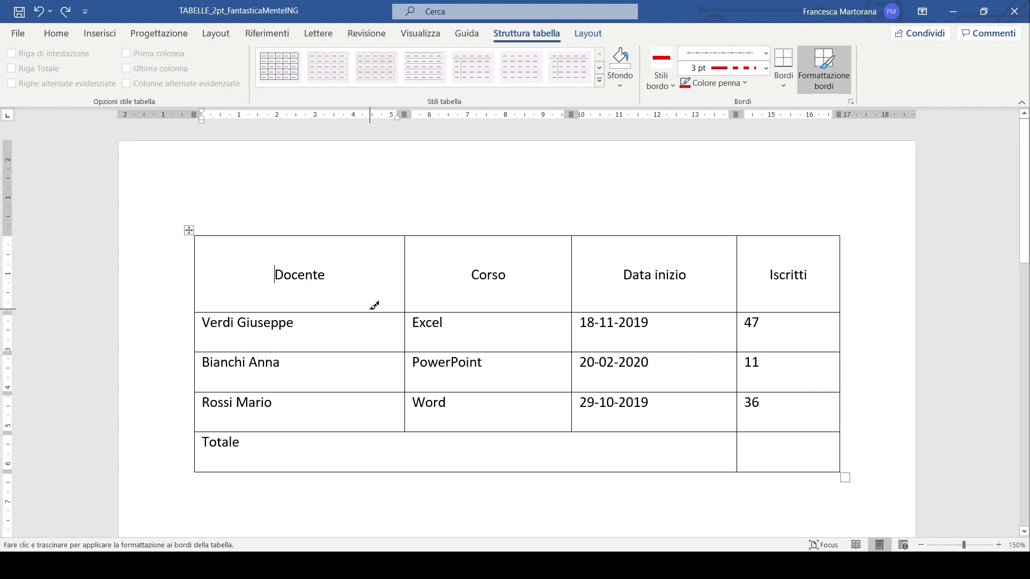
Step: Paint the Docente/Corso border through the header, Excel and PowerPoint rows
click(405, 319)
click(406, 303)
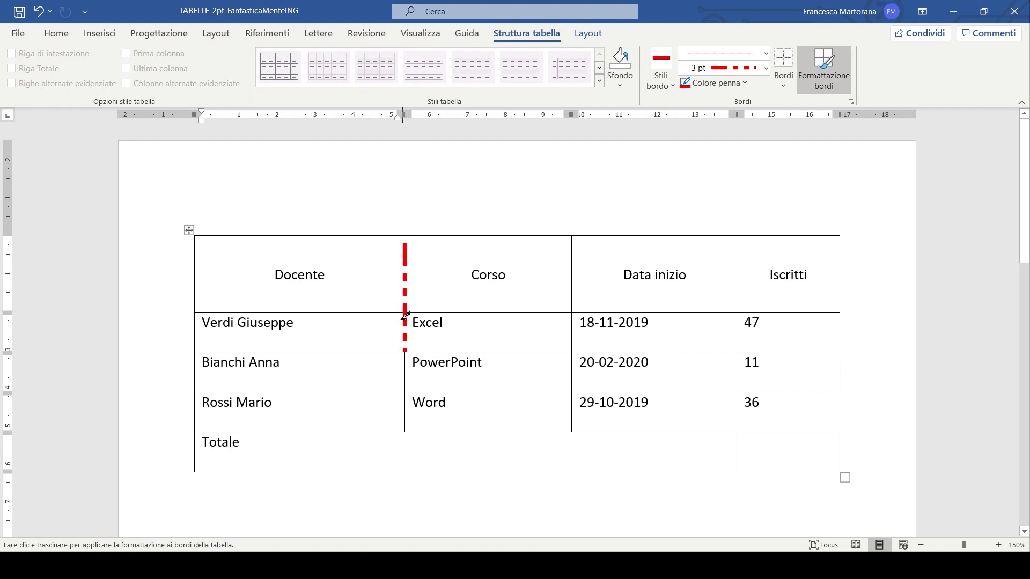
click(406, 358)
key(Escape)
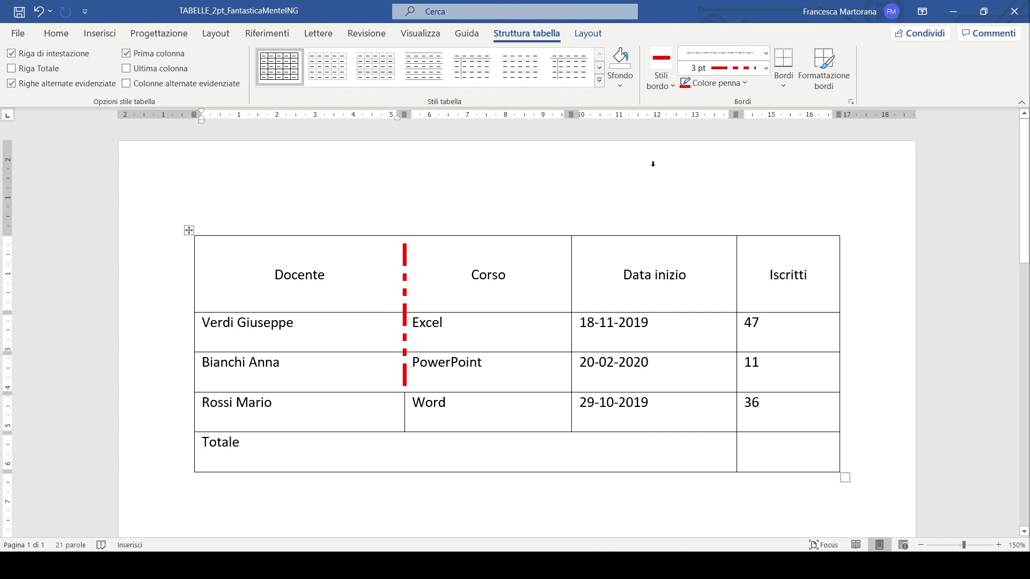
Step: Open the Sfondo custom colour picker, close it unchanged, and expand the table styles gallery
click(619, 87)
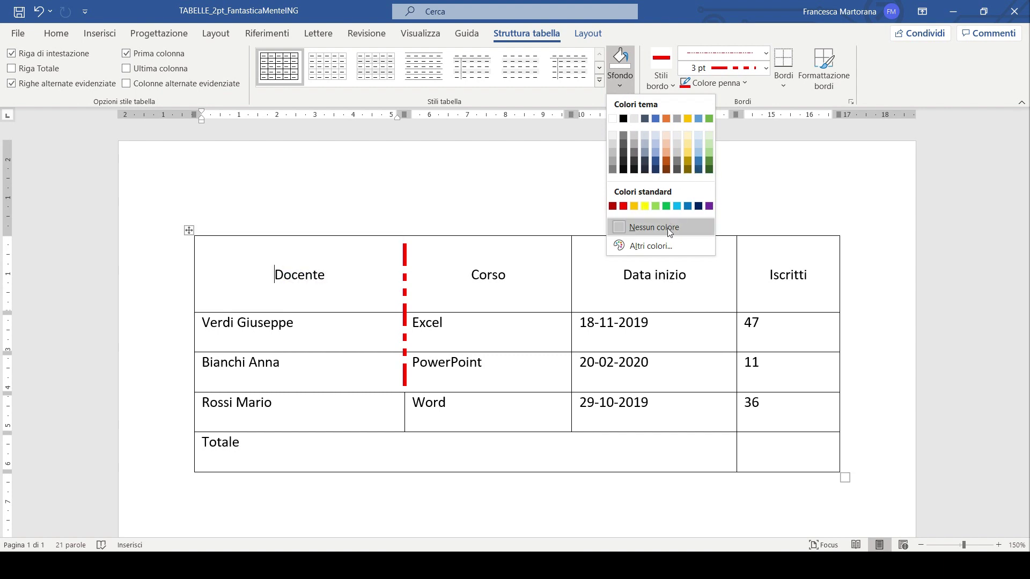
click(653, 247)
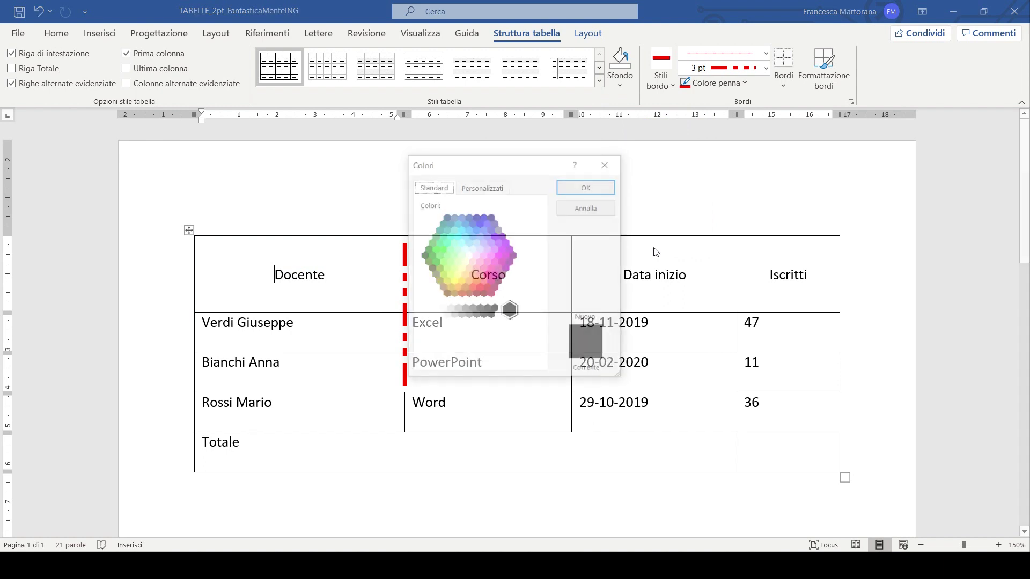
click(603, 166)
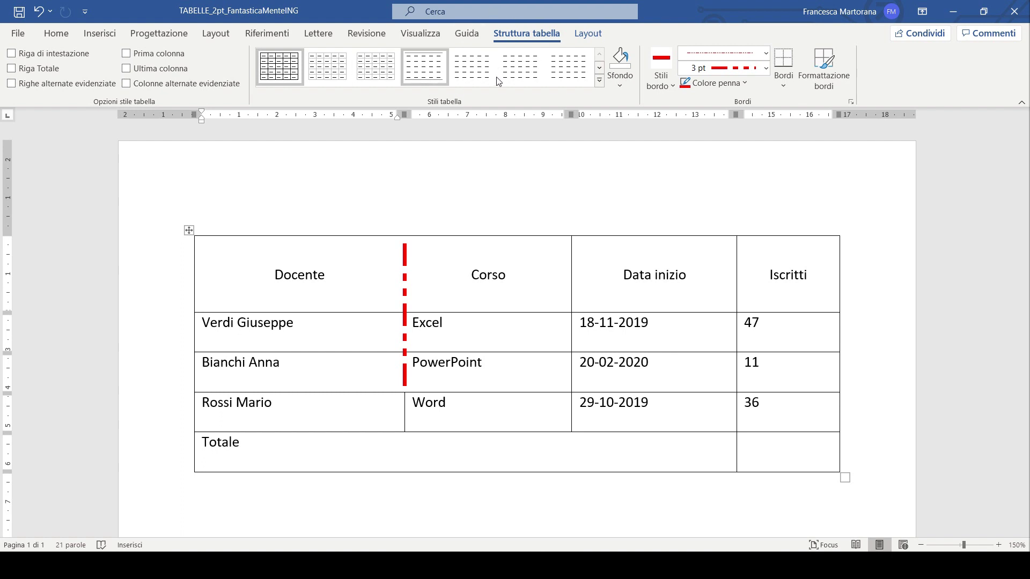
click(599, 80)
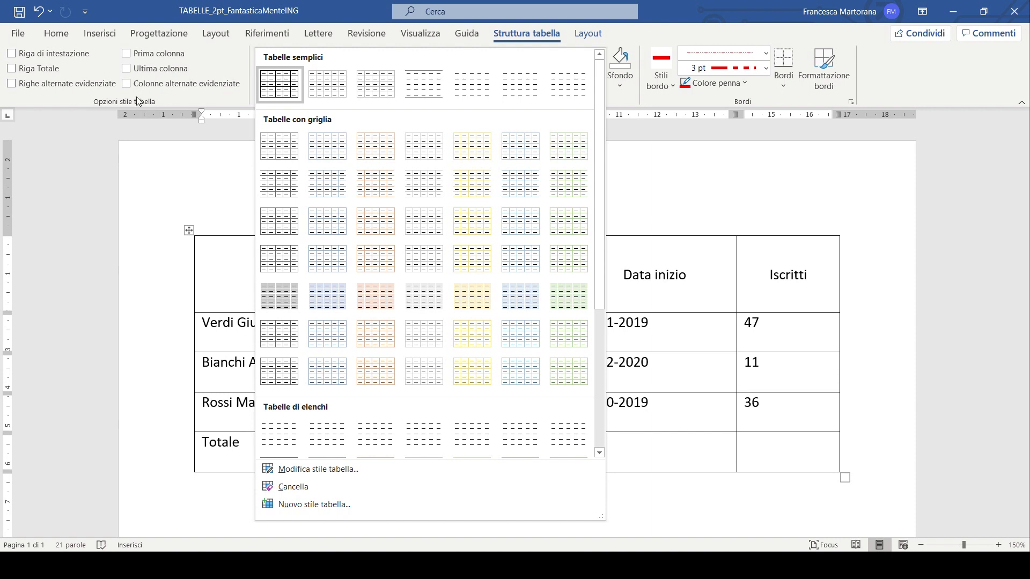
Step: Turn on the header row, banded rows and total row table style options
click(11, 54)
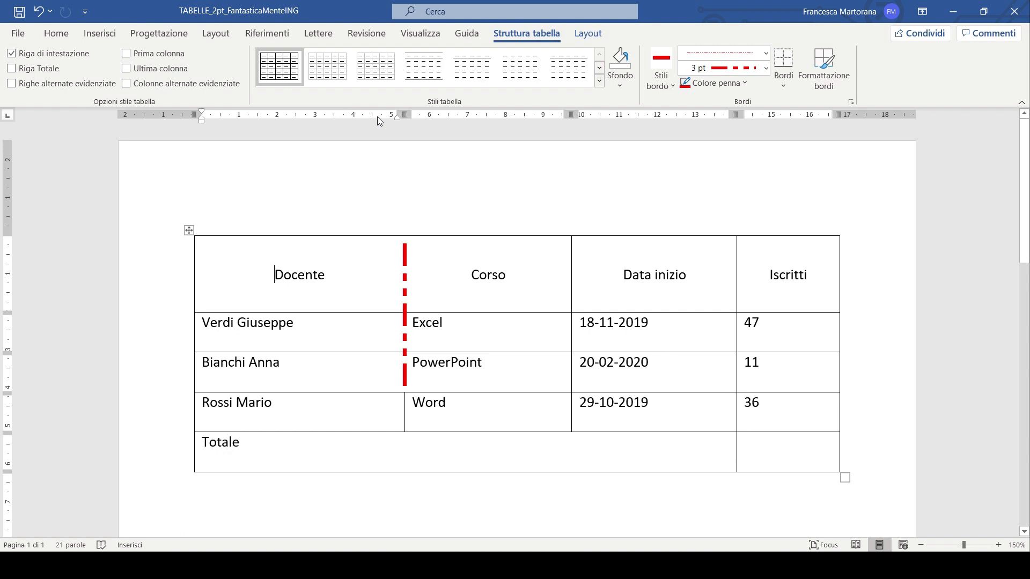
click(599, 80)
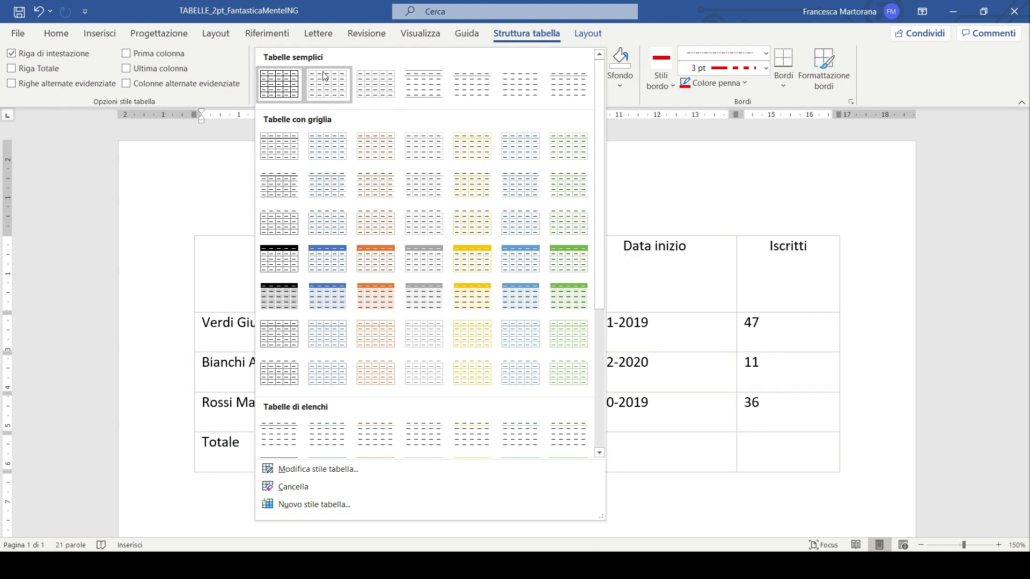
click(12, 87)
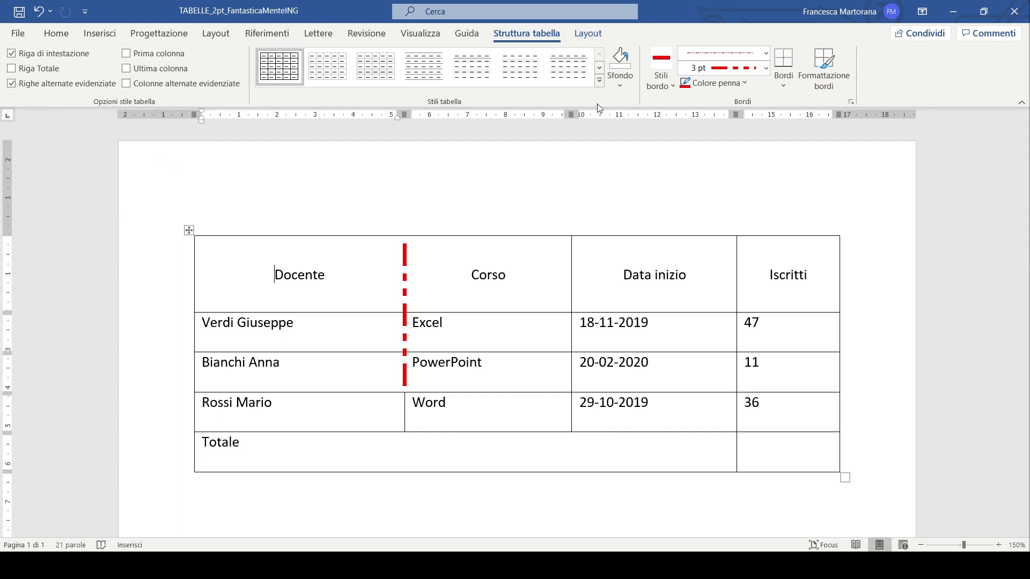
click(600, 79)
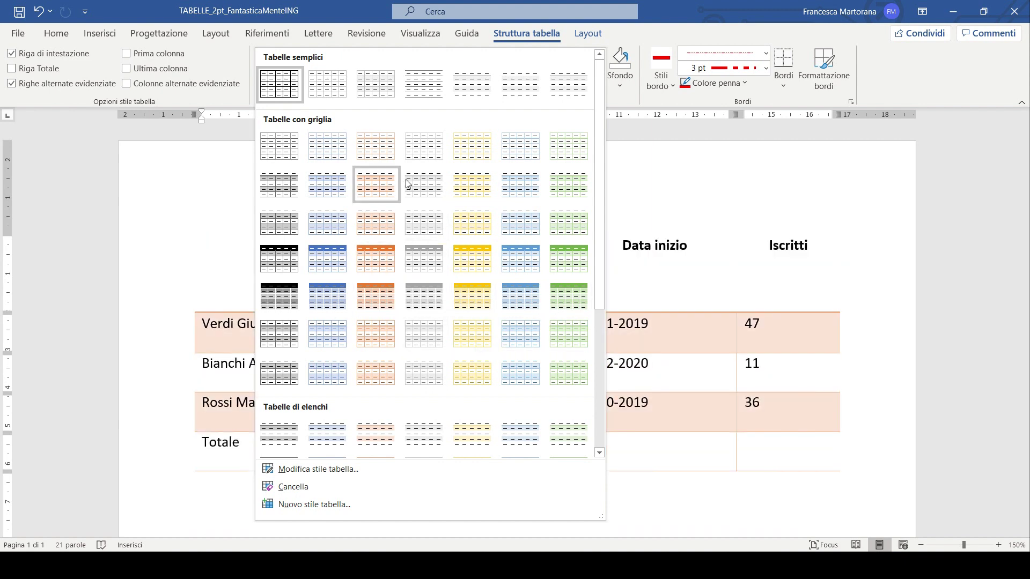
click(56, 72)
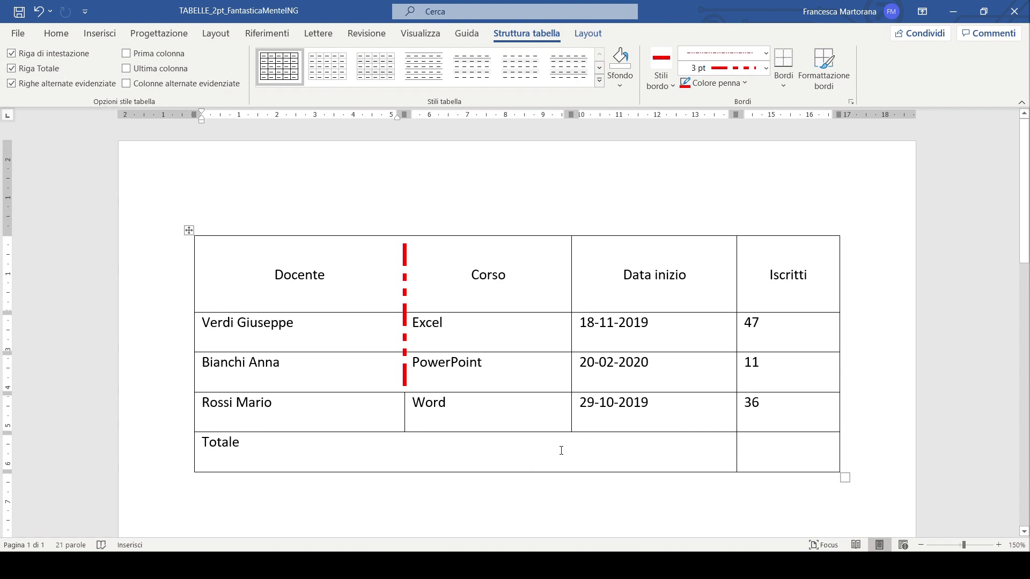
Step: Apply the blue Grid Table style to the course table and select the Docente names
click(600, 79)
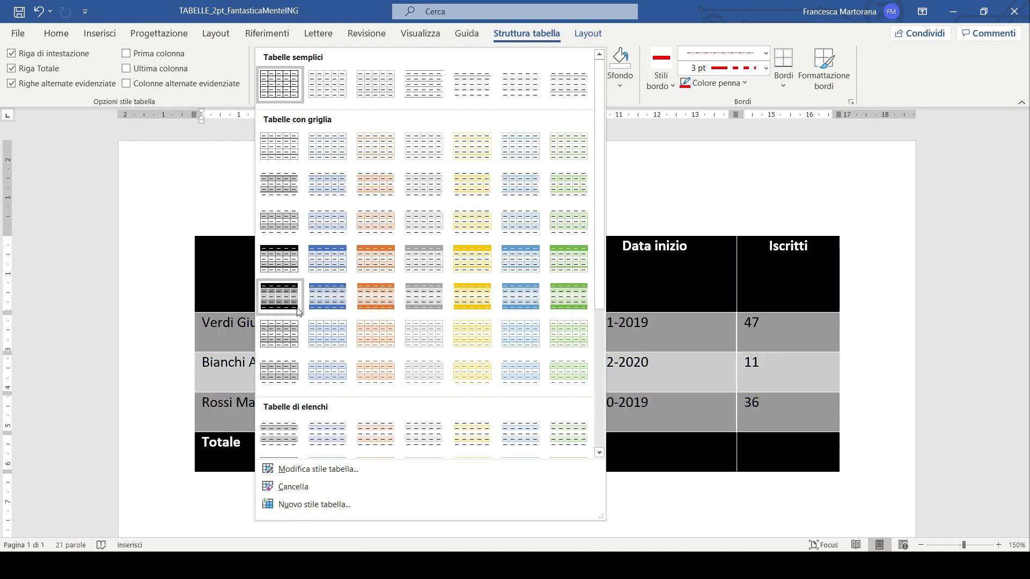
click(340, 304)
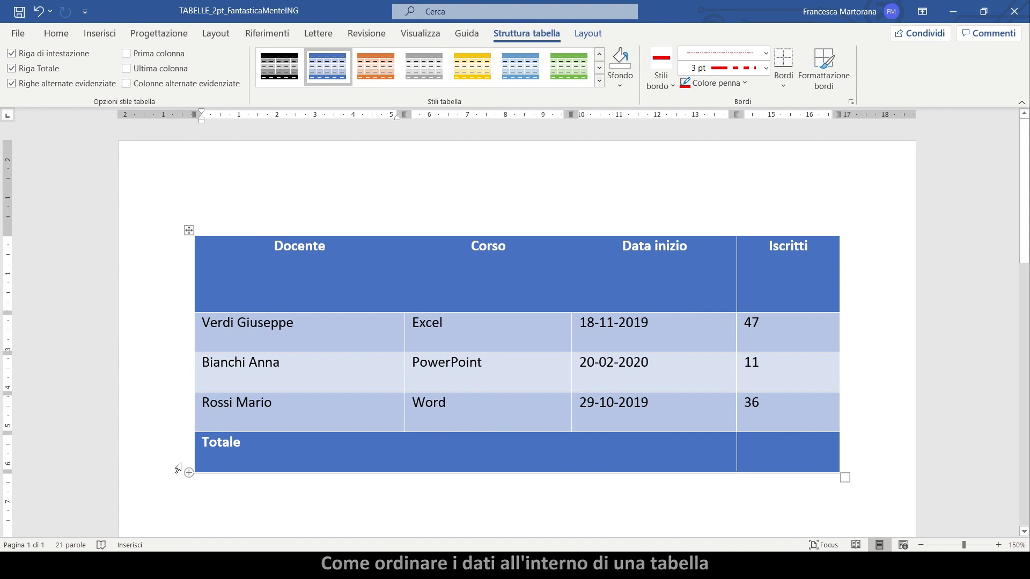
drag(272, 343, 280, 407)
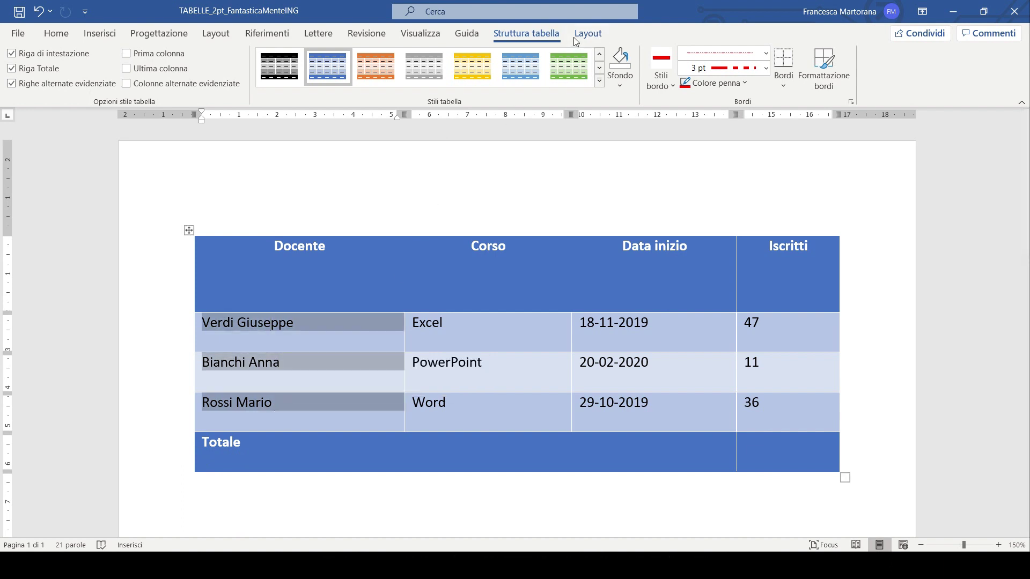
Step: Sort the rows A to Z by the Docente column (Colonna 1, text, ascending)
click(587, 34)
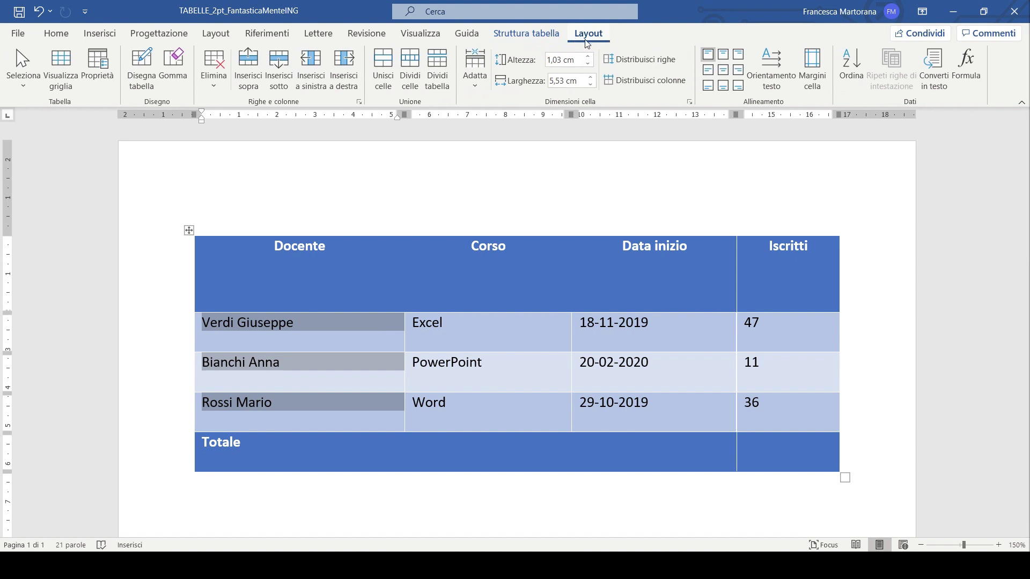
click(855, 71)
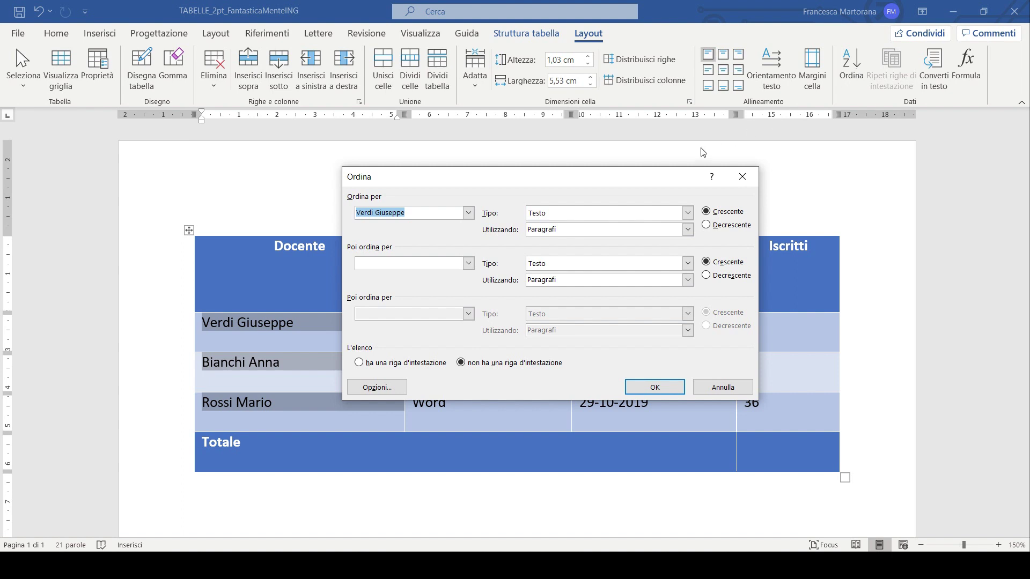
click(469, 213)
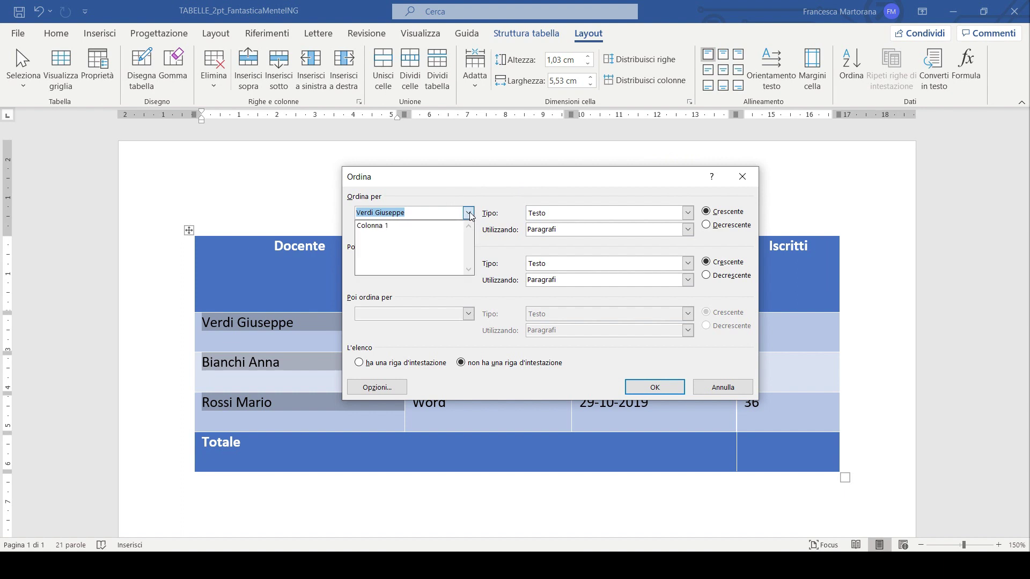
click(433, 227)
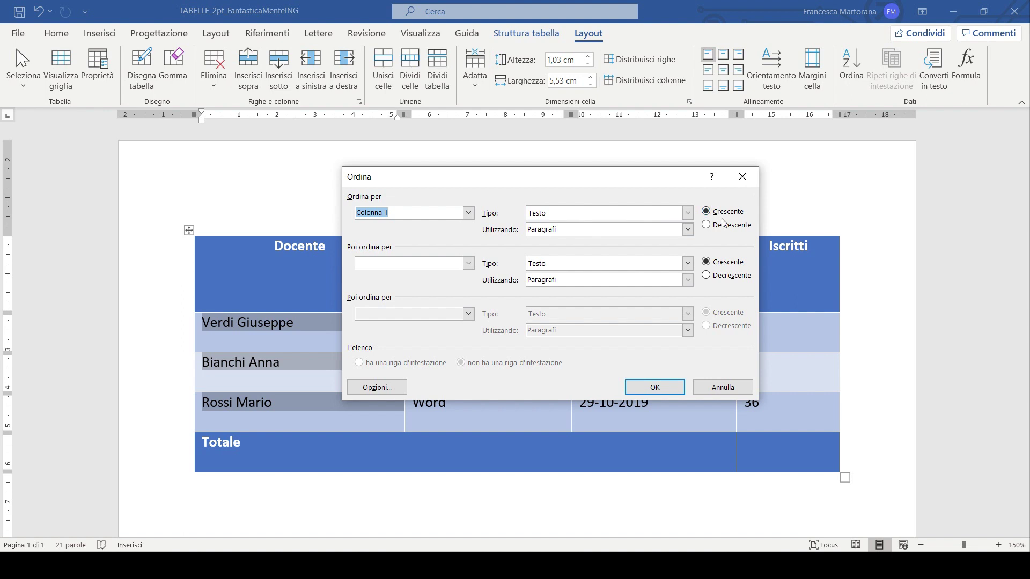
click(719, 213)
click(654, 387)
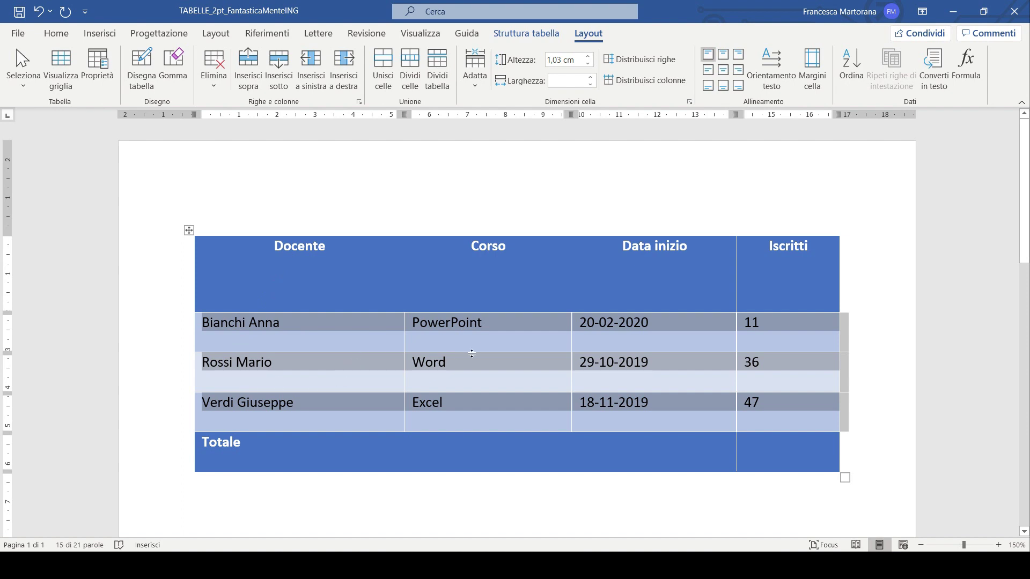
click(458, 326)
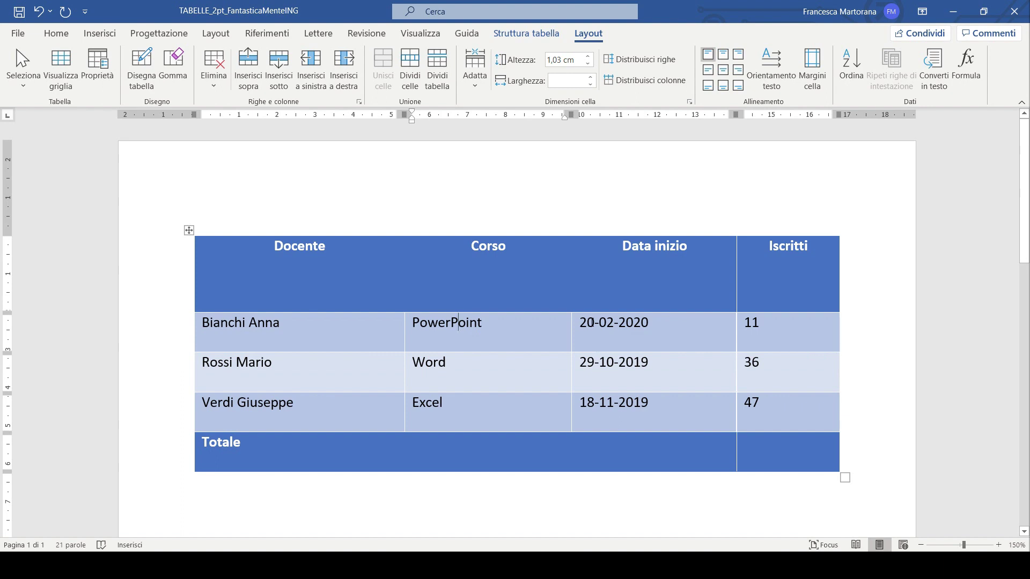
Step: Sort the rows by the Data inizio dates (Colonna 3), earliest first: Word, Excel, PowerPoint
drag(623, 343, 603, 413)
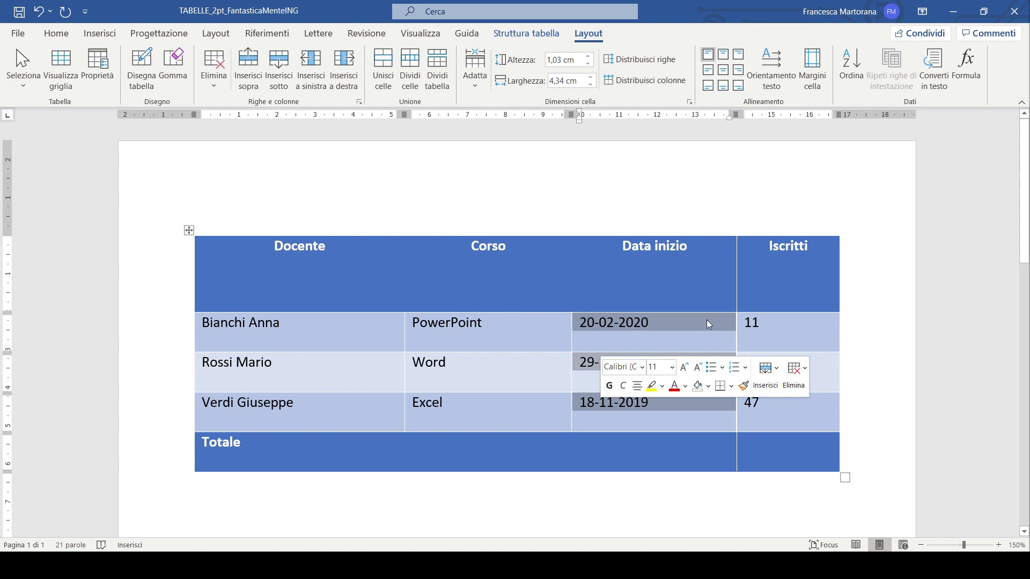
click(860, 66)
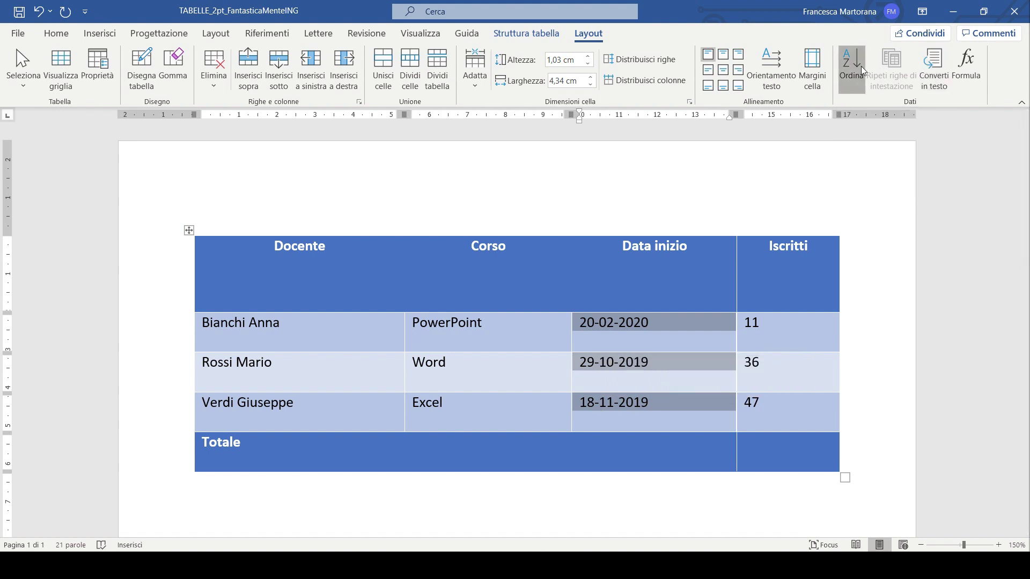
click(467, 214)
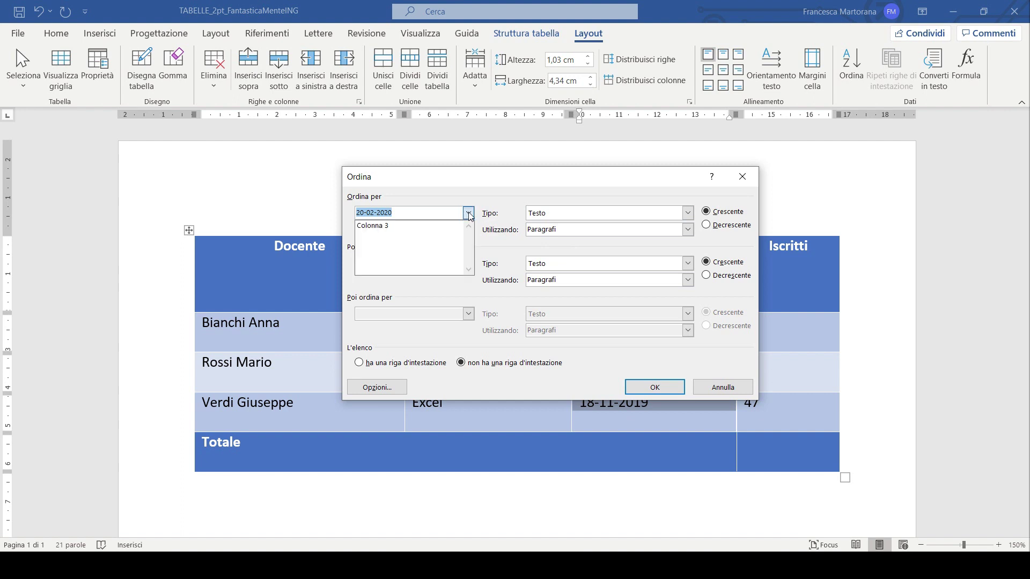
click(441, 225)
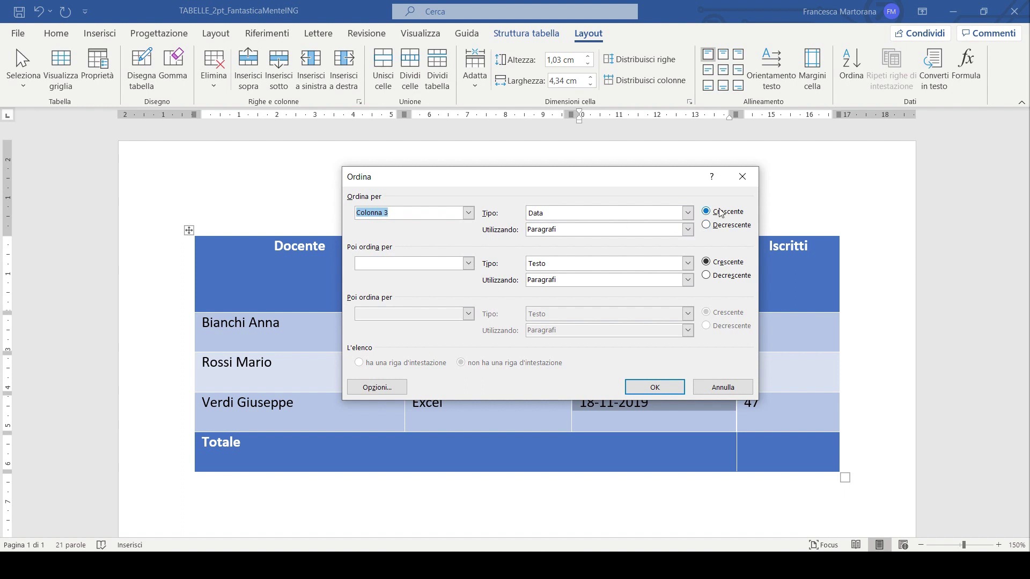
click(661, 387)
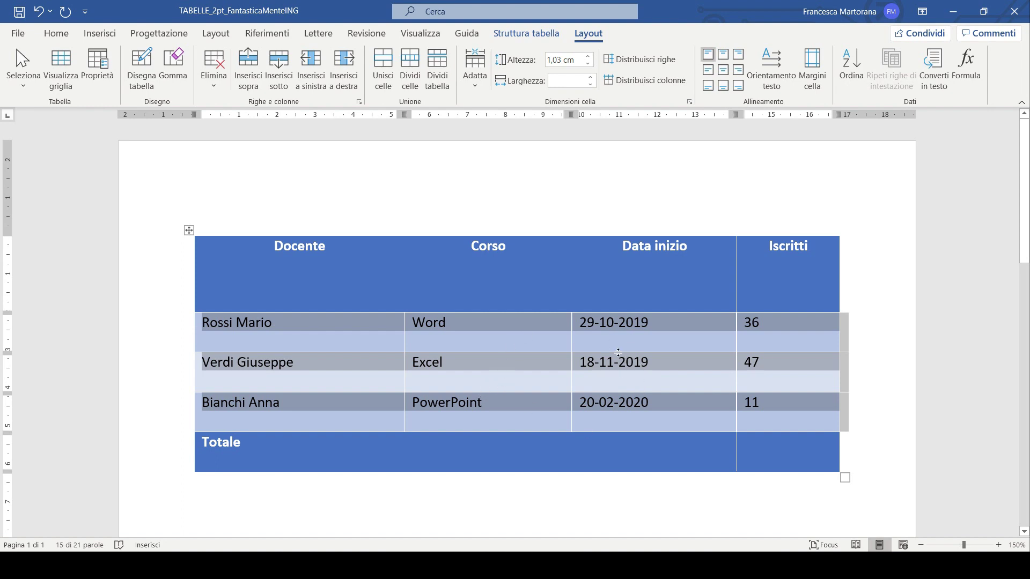
click(775, 323)
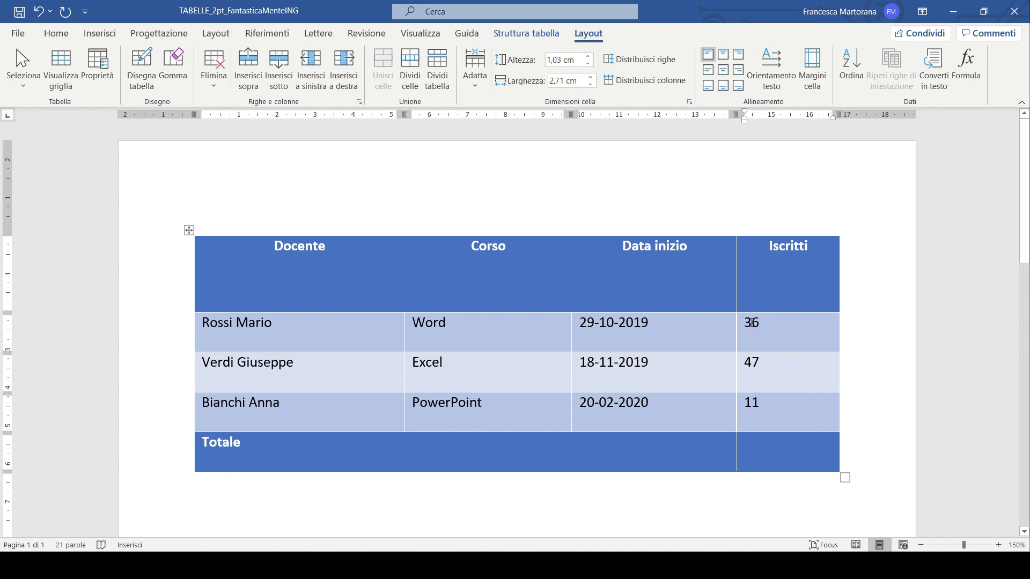
Step: Sort the rows by Iscritti (Colonna 4) in descending order: 47, 36, 11
drag(752, 322, 755, 400)
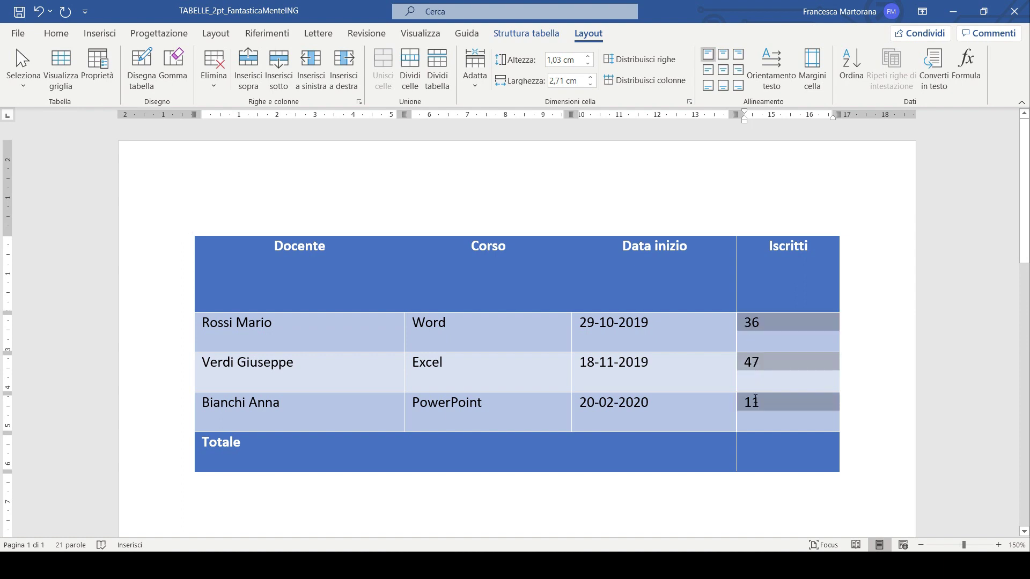
click(858, 63)
click(468, 213)
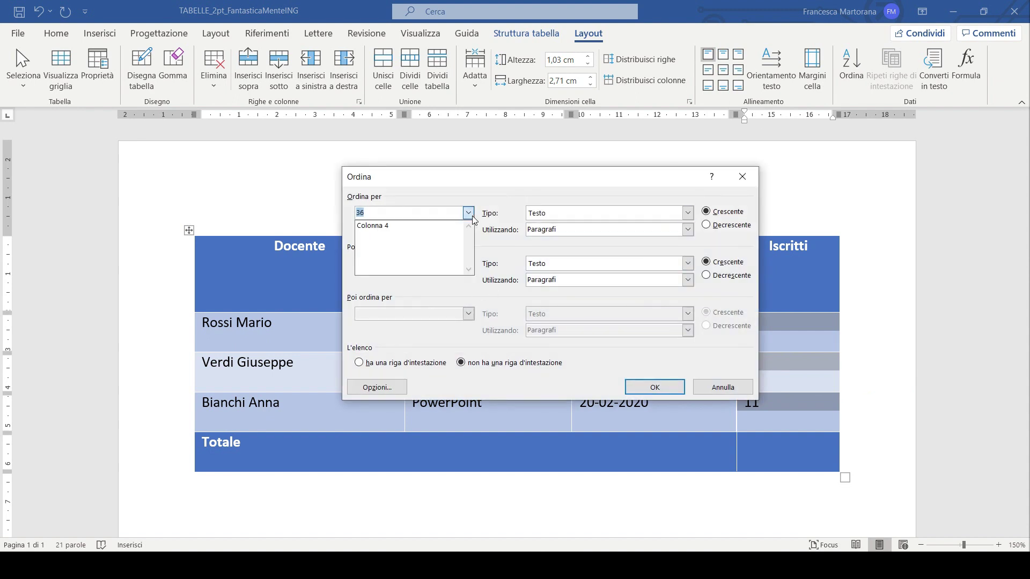
click(448, 226)
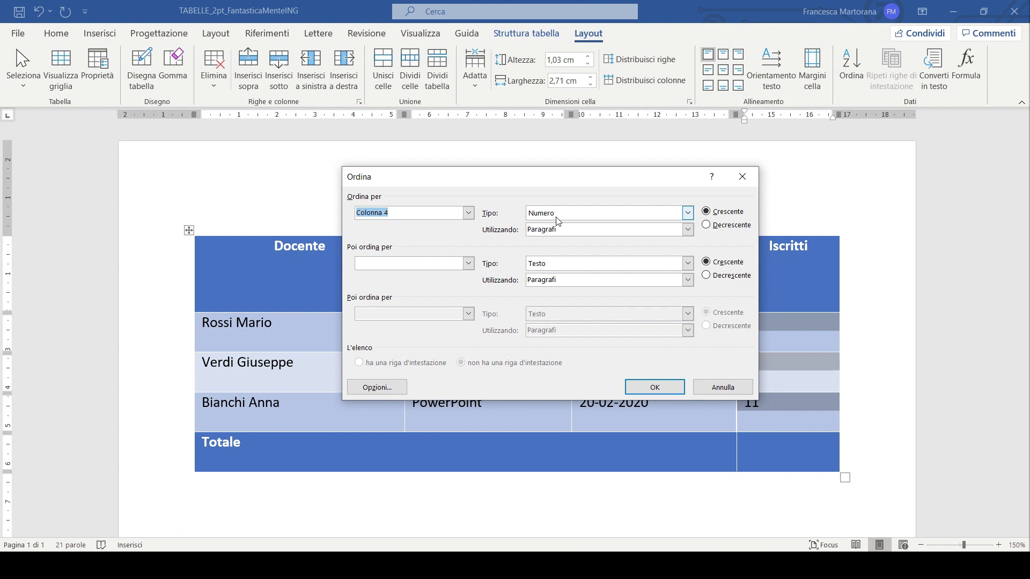
click(715, 226)
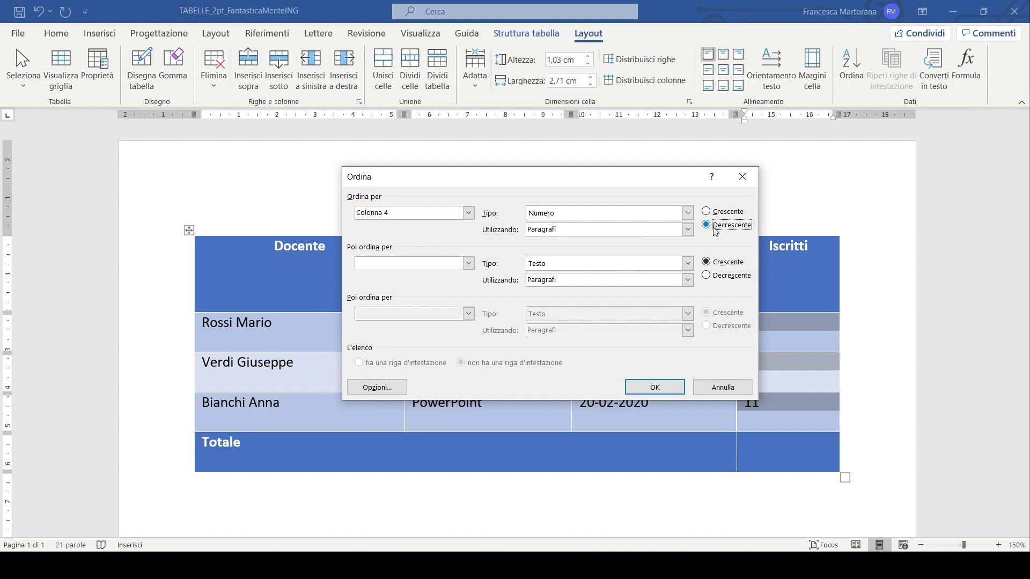
click(656, 390)
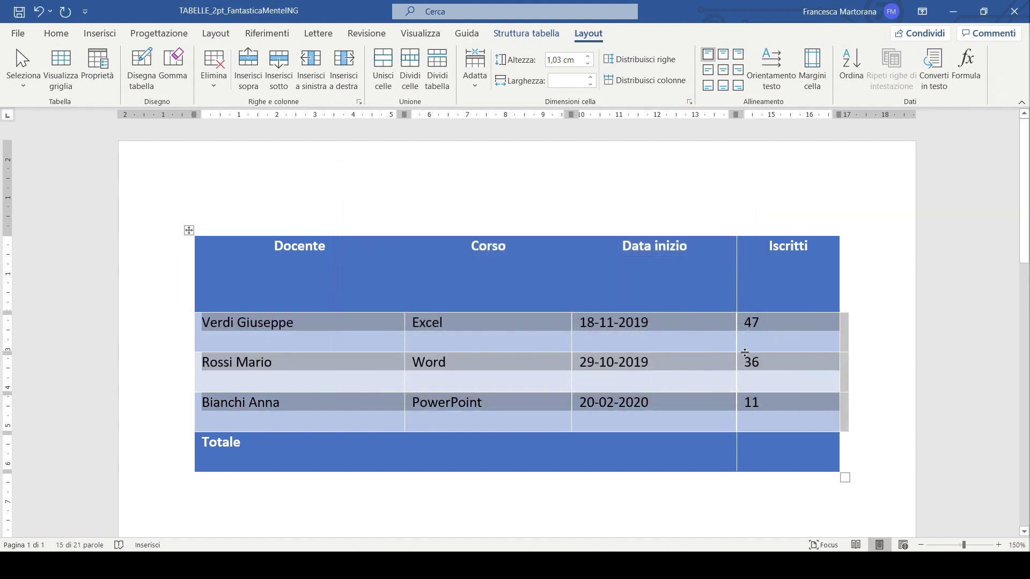
click(759, 324)
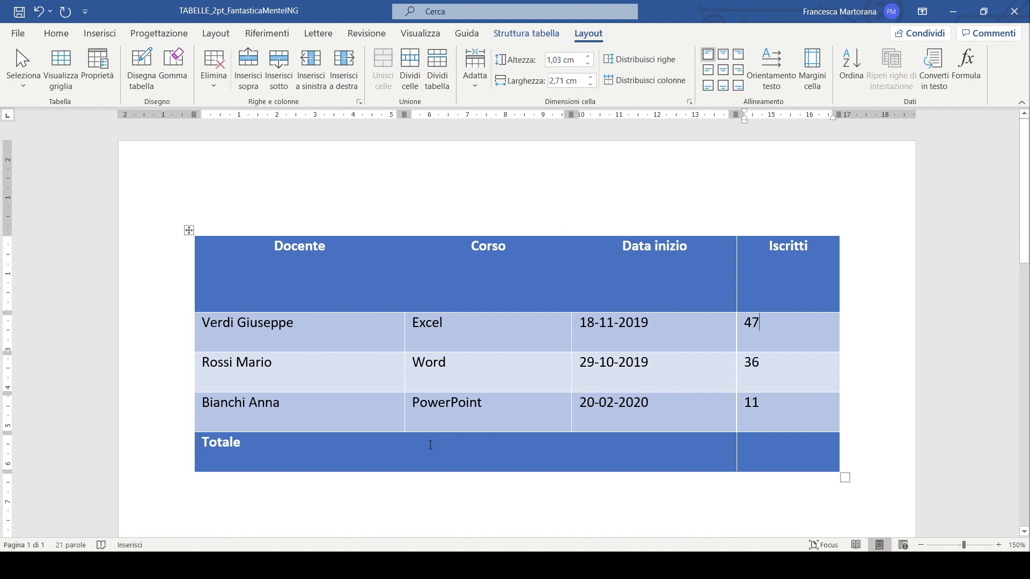
Step: Insert =SUM(ABOVE) in the Totale Iscritti cell to show 94, then select the 47 value
click(788, 451)
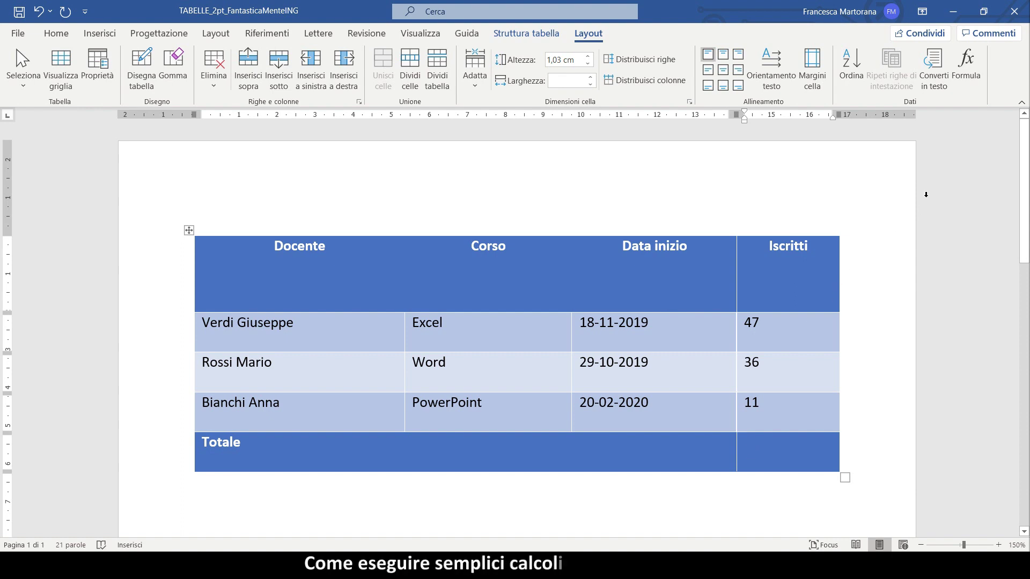
click(963, 64)
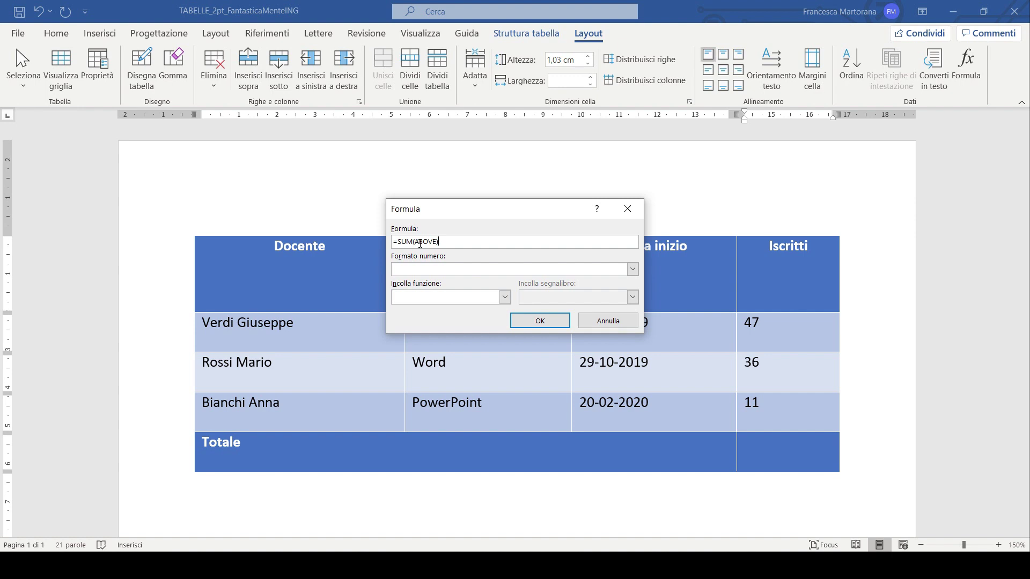
click(458, 295)
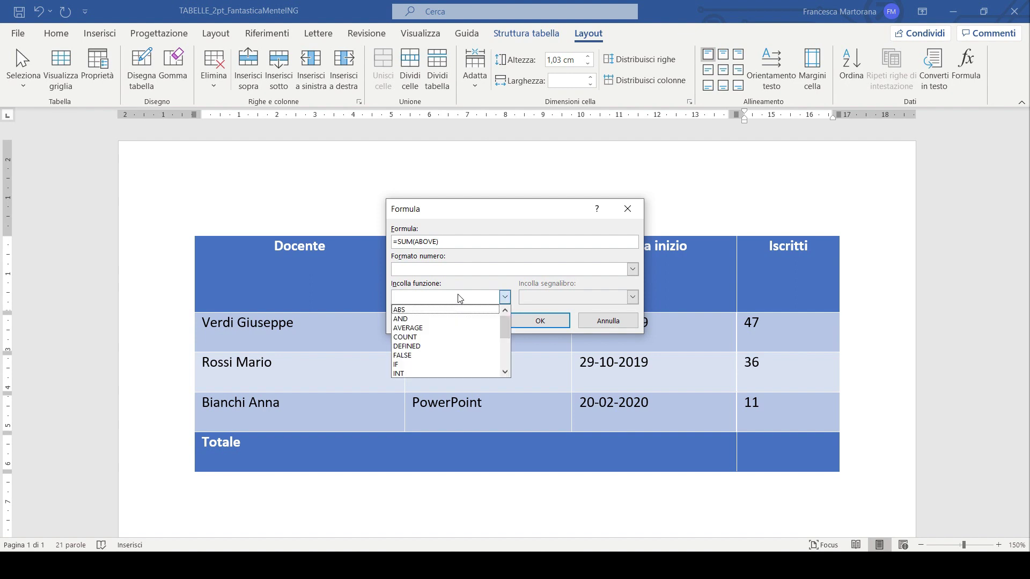
scroll(458, 322, down, 1)
scroll(458, 325, down, 1)
scroll(457, 330, down, 1)
scroll(455, 336, up, 1)
key(Down)
key(Down)
key(Down)
key(Down)
key(Down)
key(Down)
scroll(455, 336, up, 3)
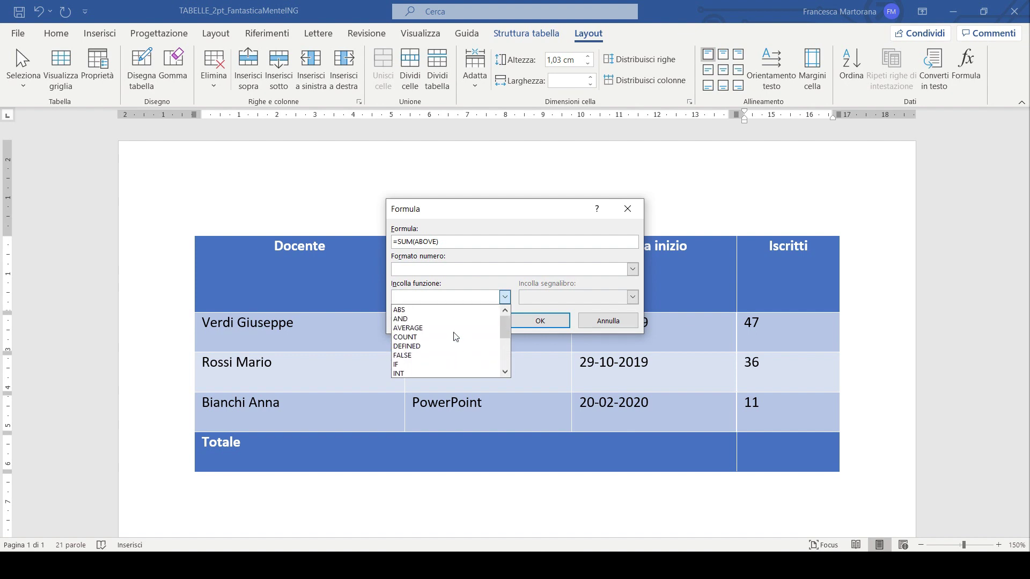
click(435, 240)
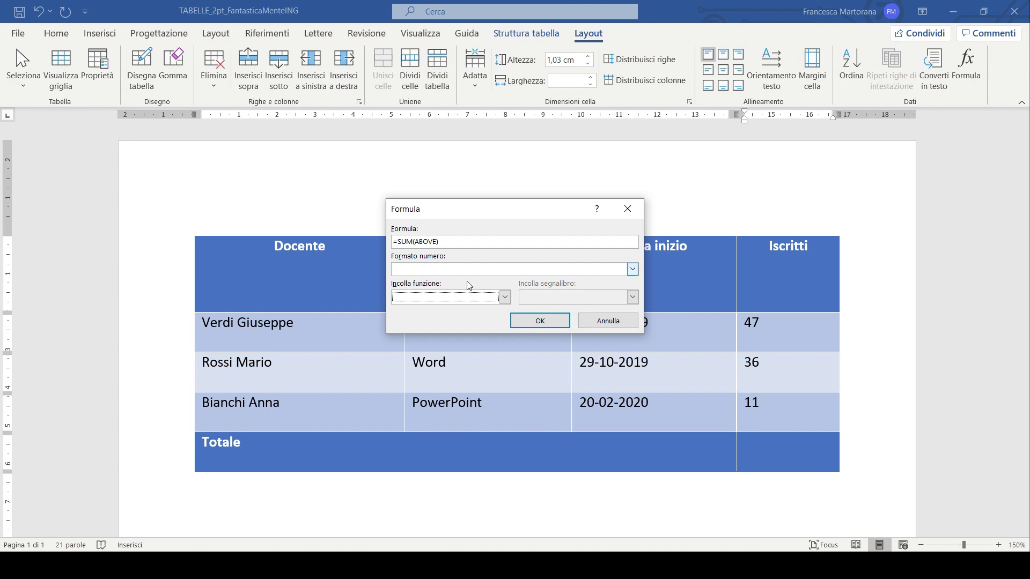
click(532, 321)
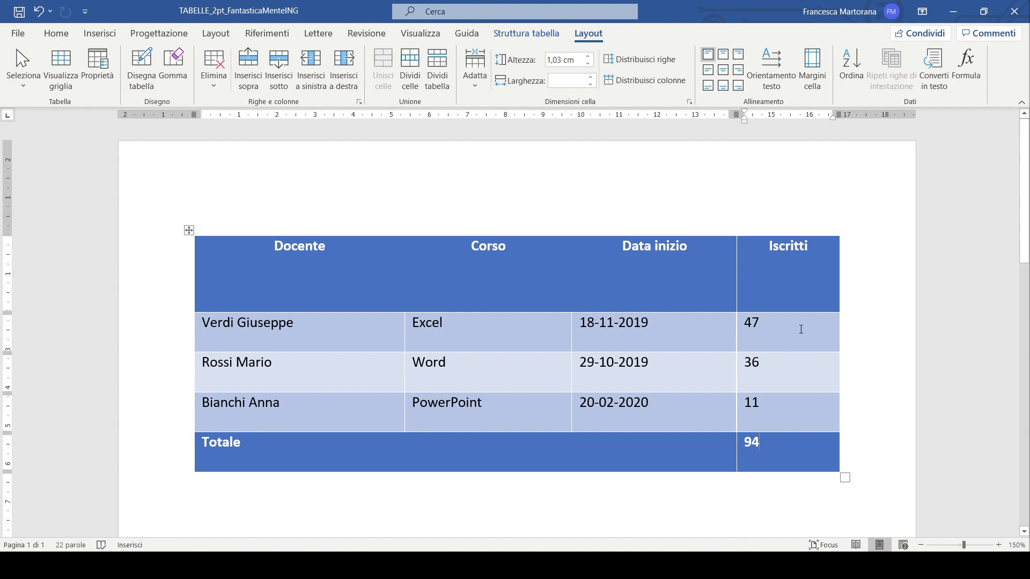
drag(760, 324, 739, 327)
Step: Change the Excel enrolment to 50, refresh the total to 97, and start a new document
text(50)
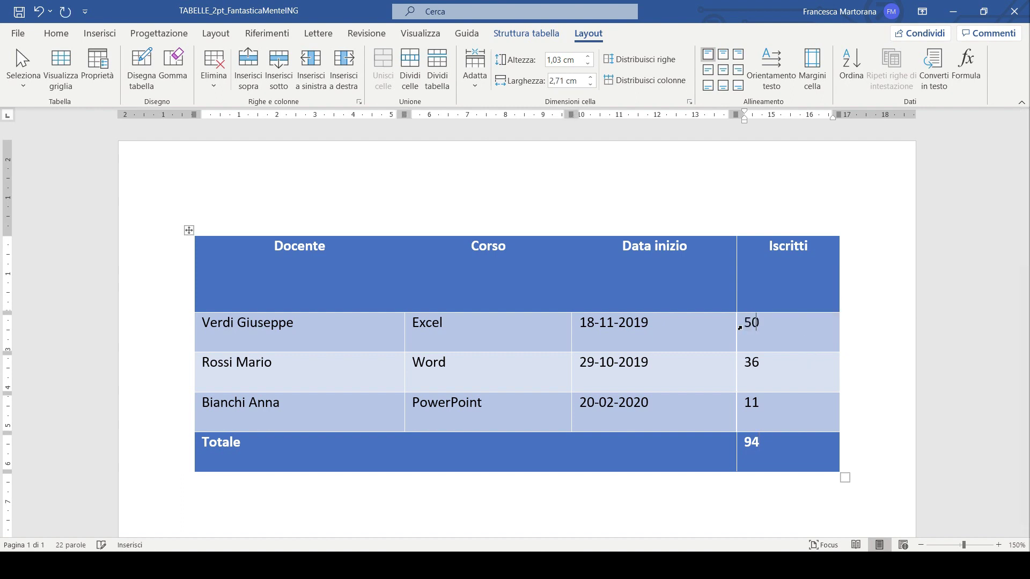
key(Down)
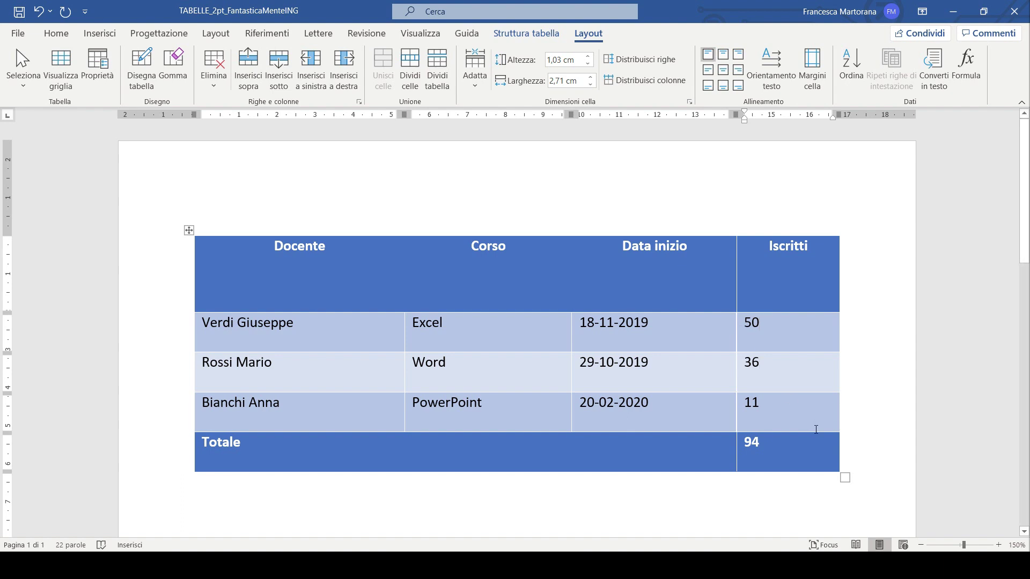
click(822, 465)
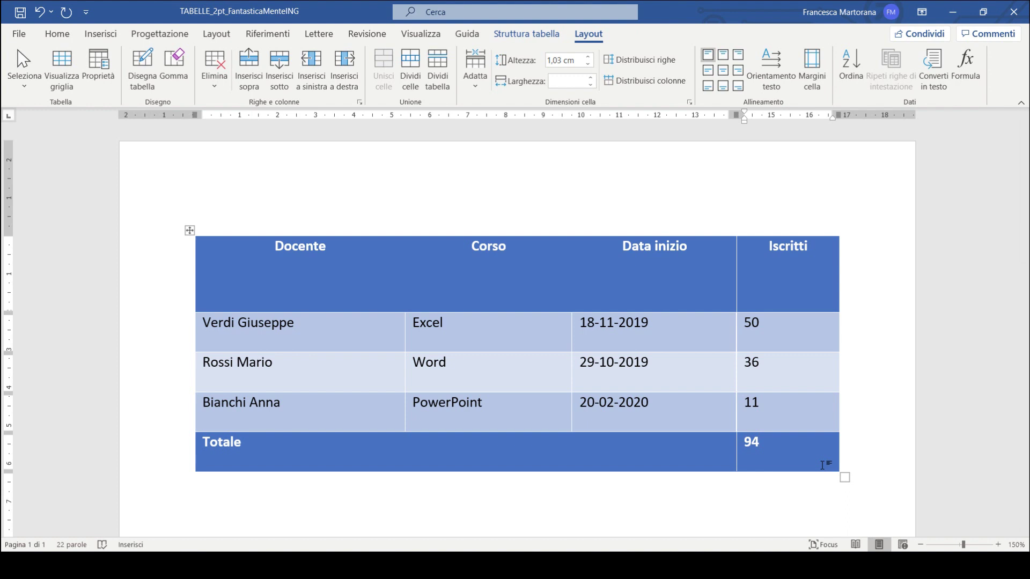
click(737, 470)
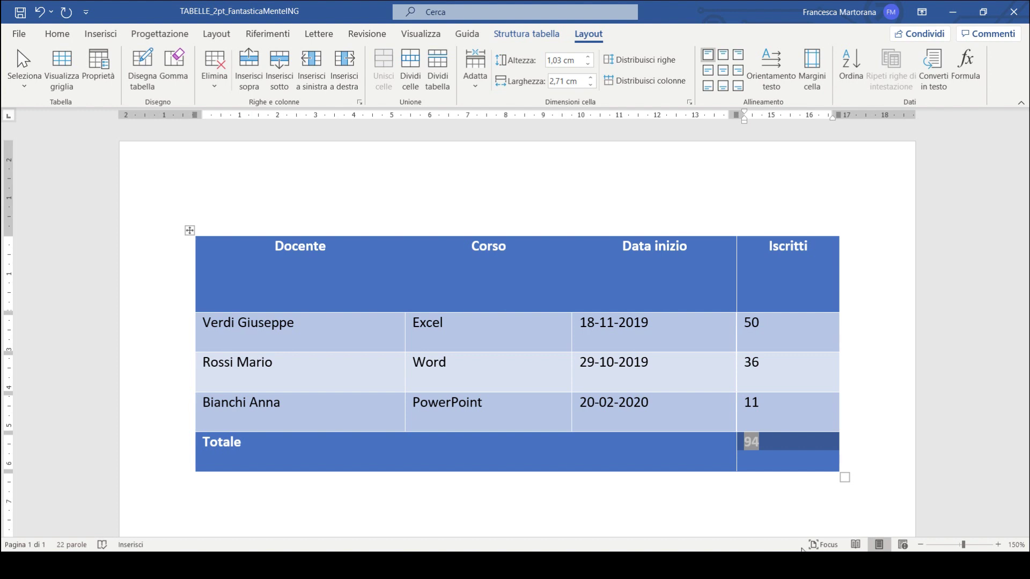
key(F9)
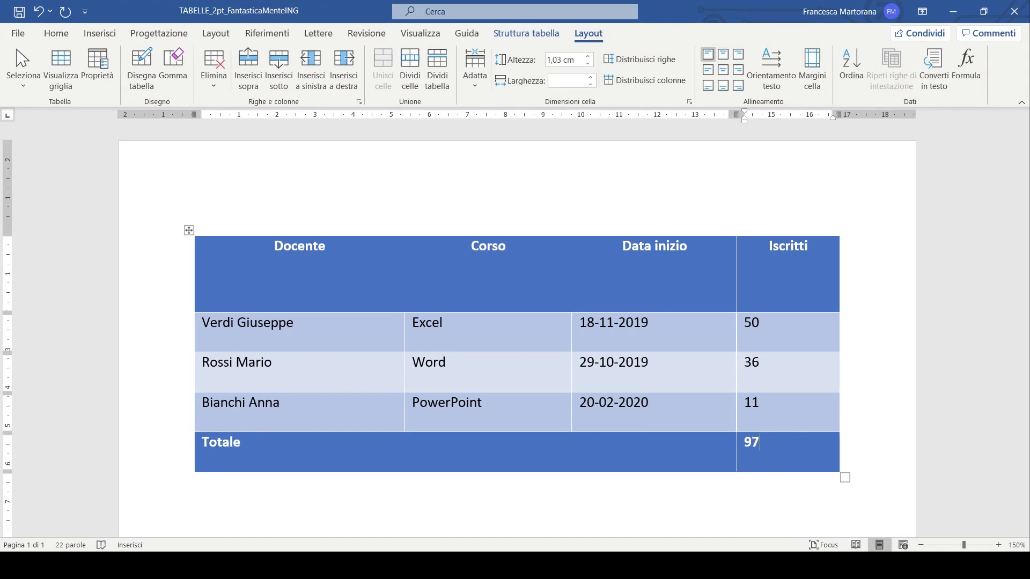
key(ctrl+n)
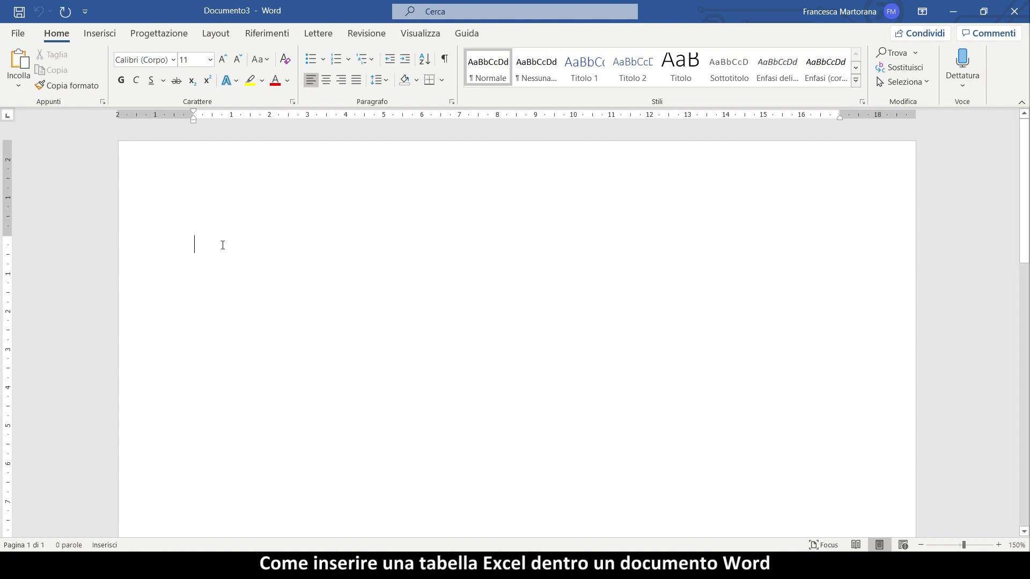
click(100, 35)
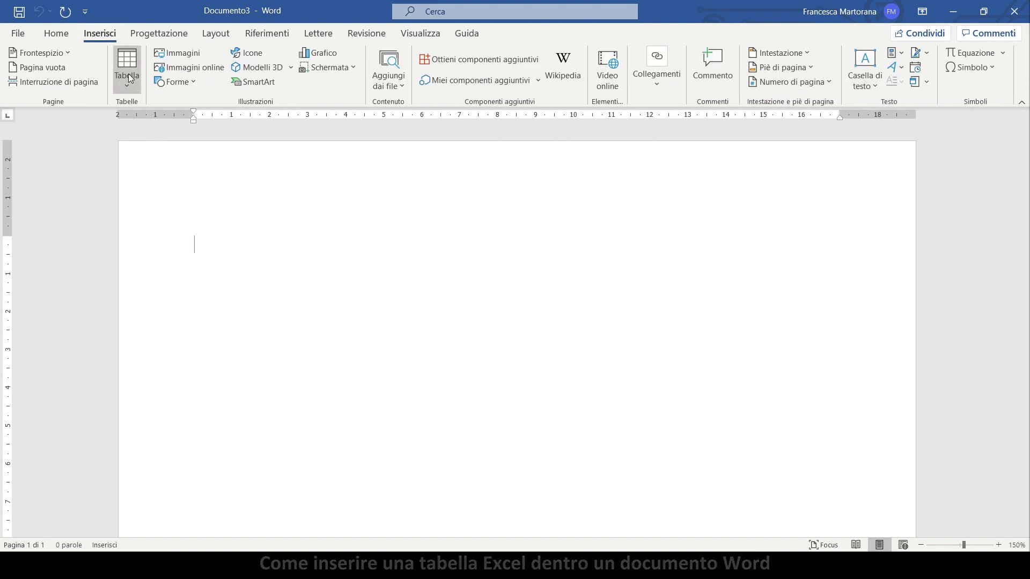
click(130, 79)
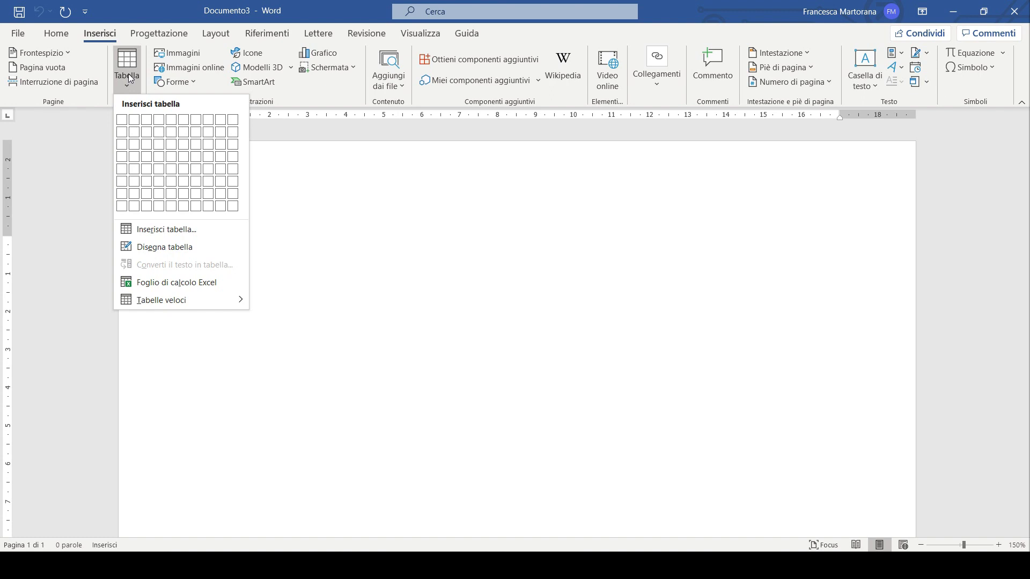
click(194, 282)
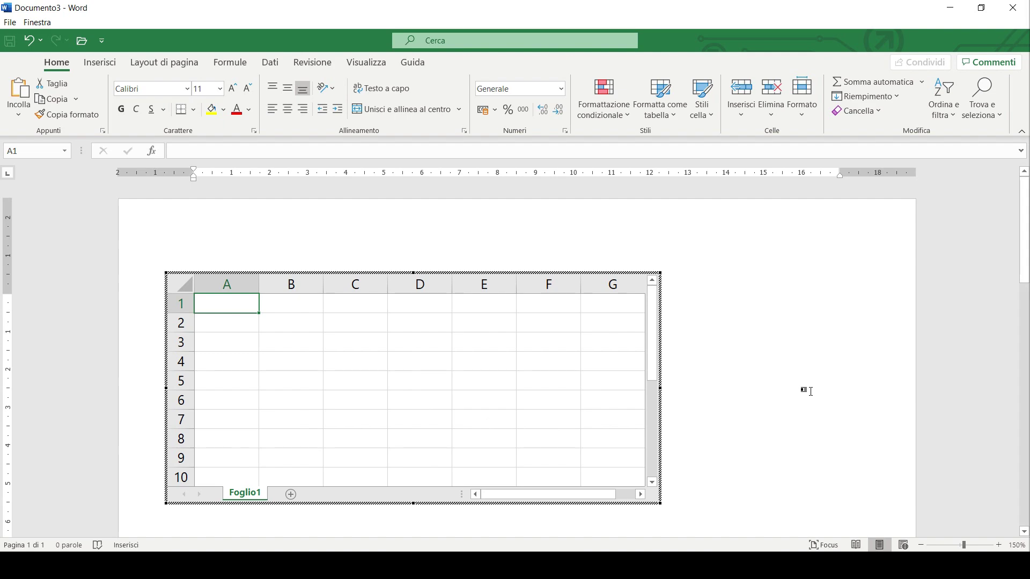
click(813, 385)
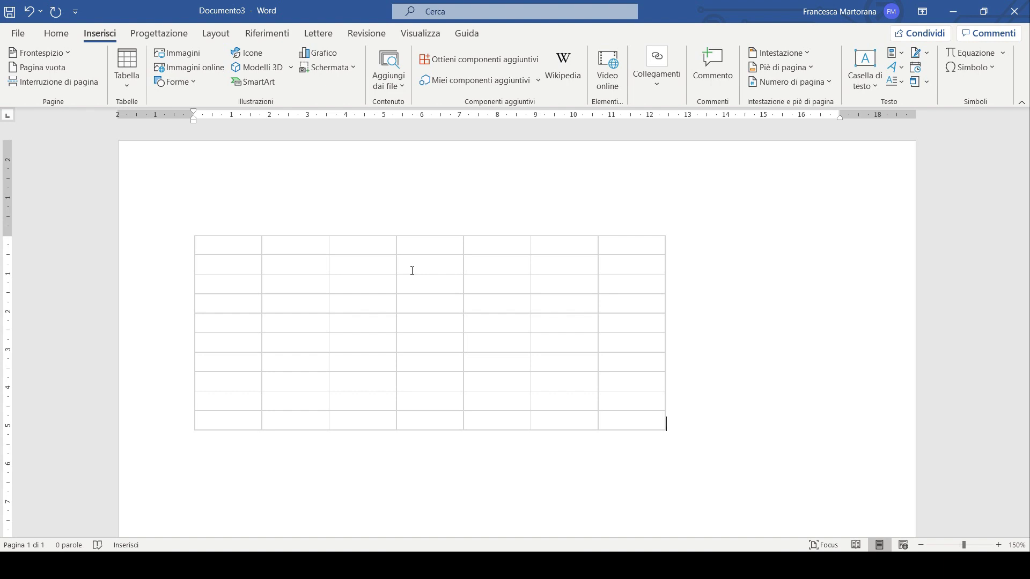
click(420, 277)
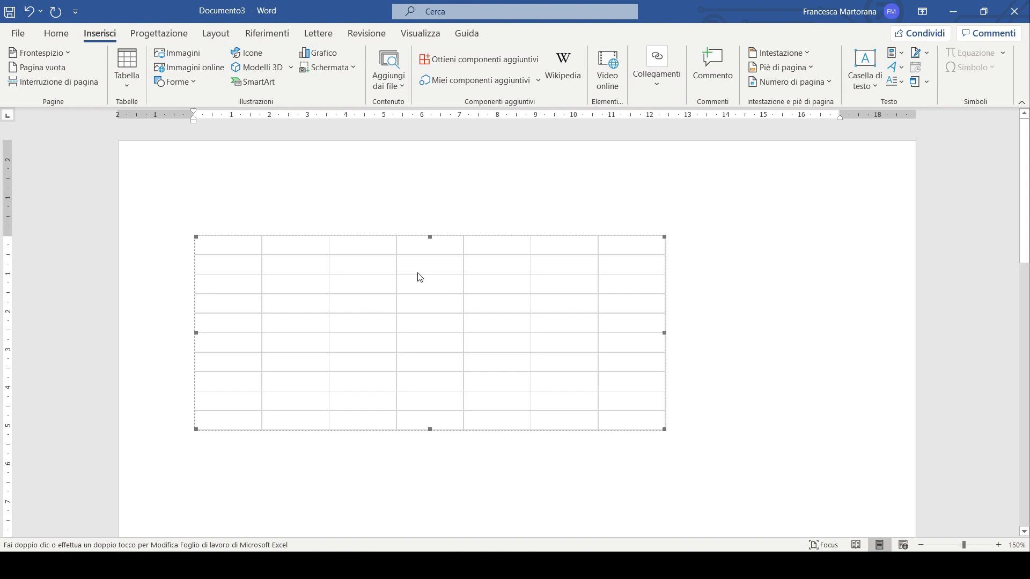
key(Delete)
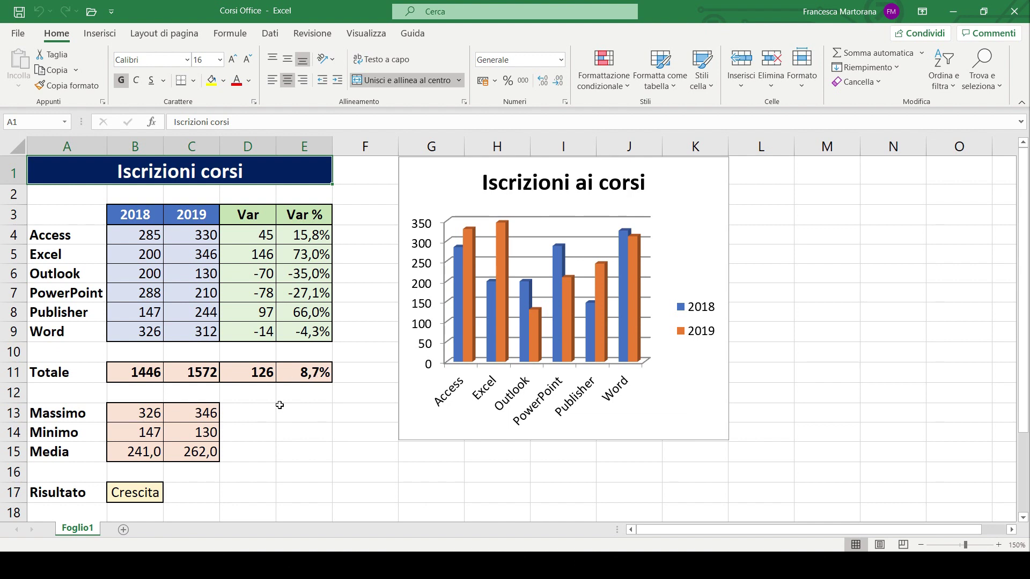
Step: Copy Excel range A1:K17 with the enrolment table and chart, then switch to Documento3
mouse_move(92, 170)
mouse_down()
mouse_move(372, 216)
mouse_move(670, 494)
mouse_up()
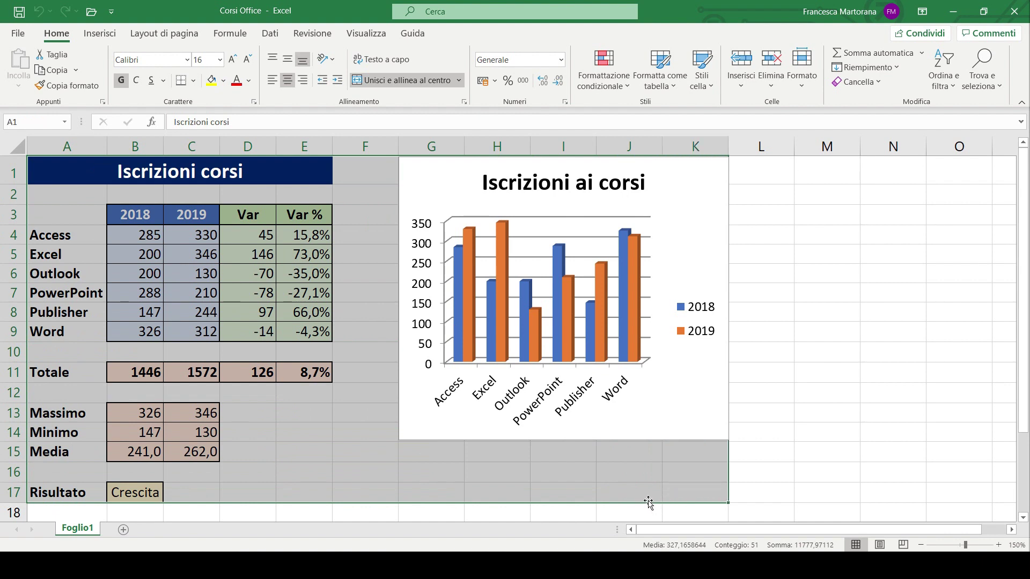
key(ctrl+c)
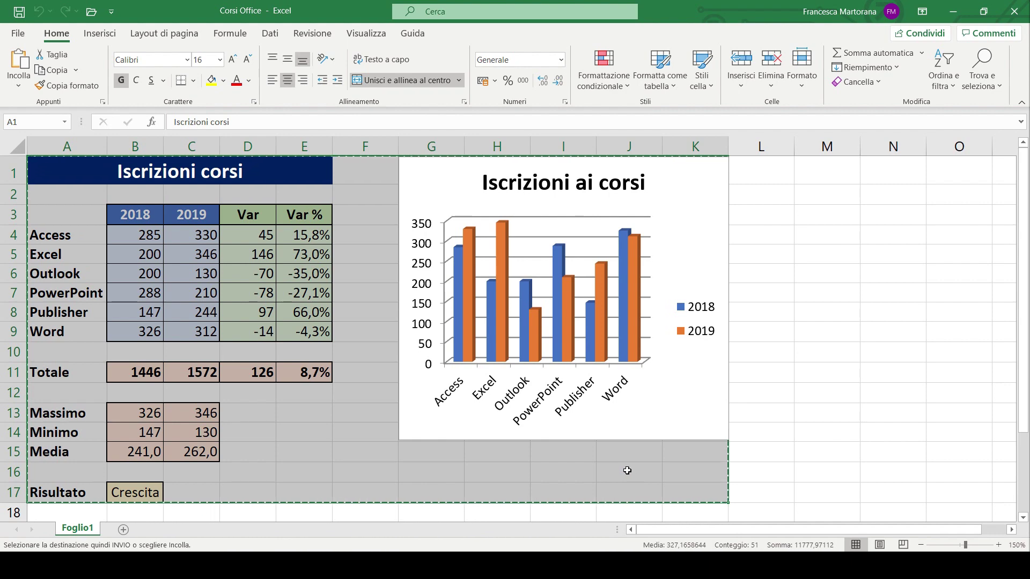
click(173, 551)
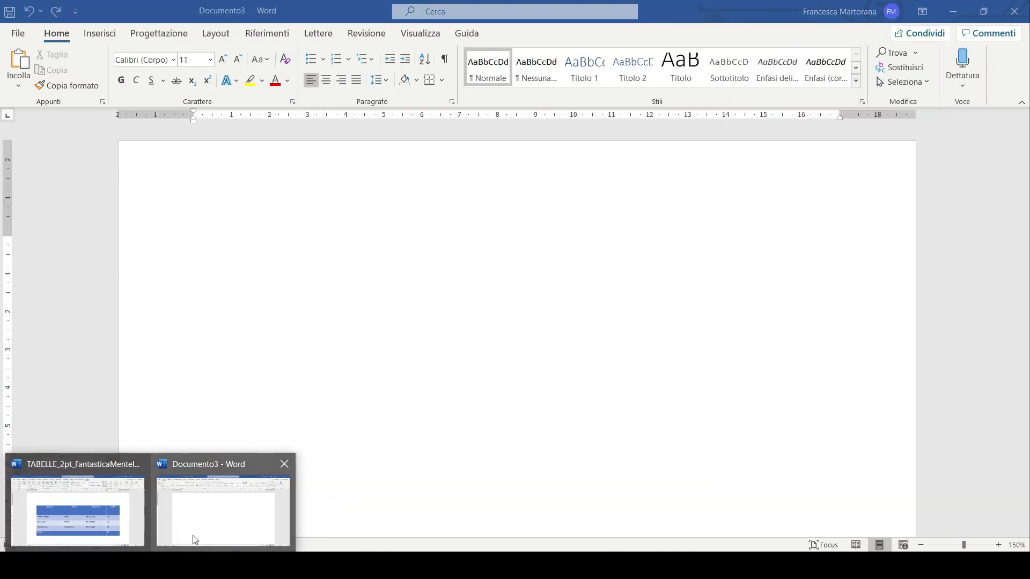
click(195, 539)
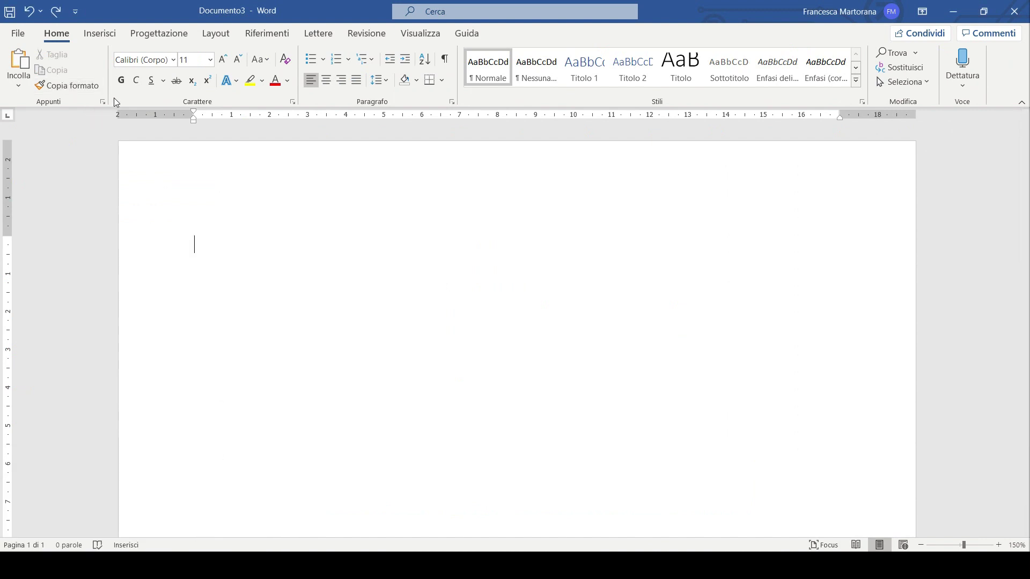
Step: Paste Special the table and chart into Documento3 as an Excel Worksheet object, then create Documento4
click(25, 90)
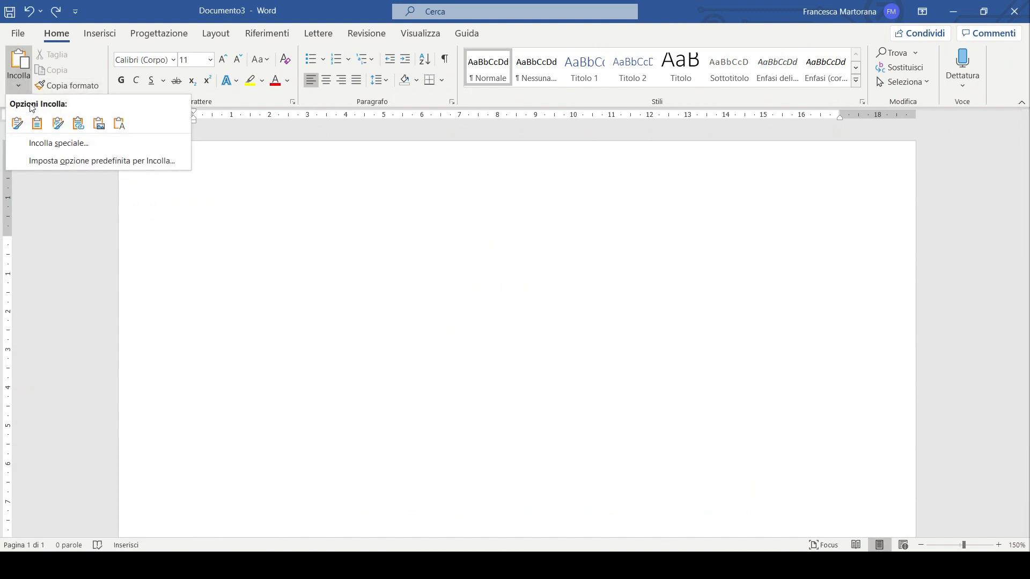
click(60, 144)
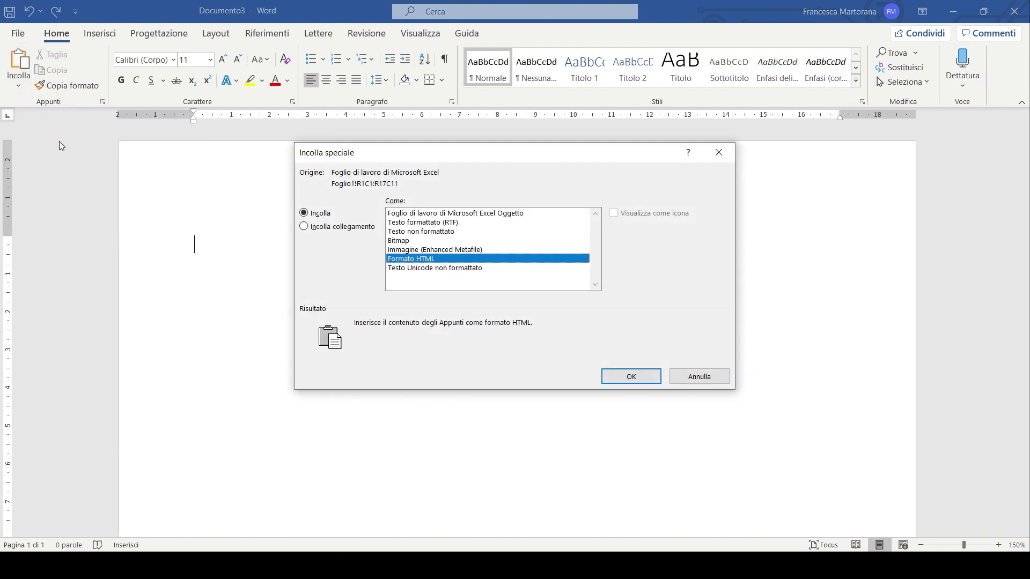
click(412, 214)
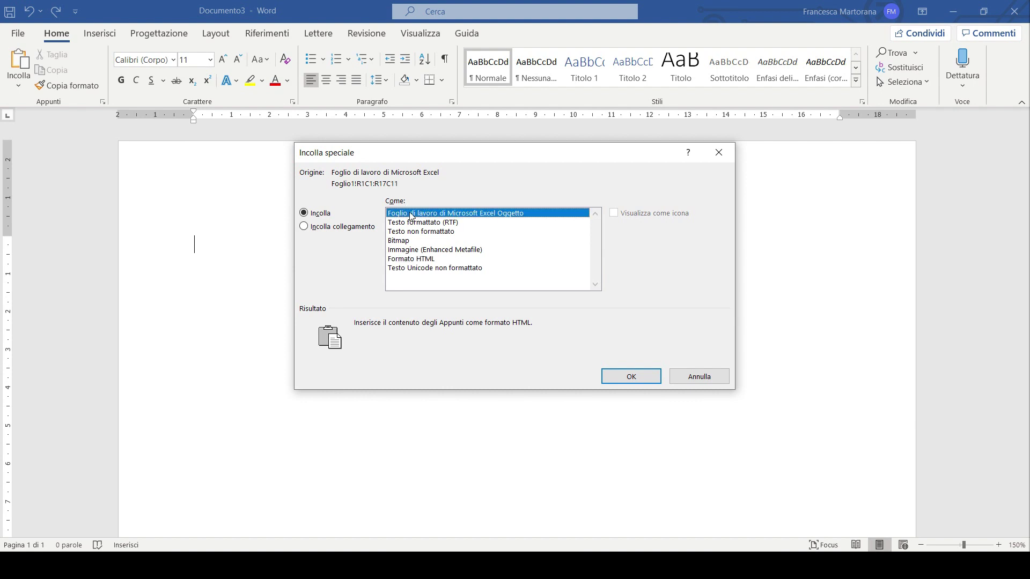
click(630, 376)
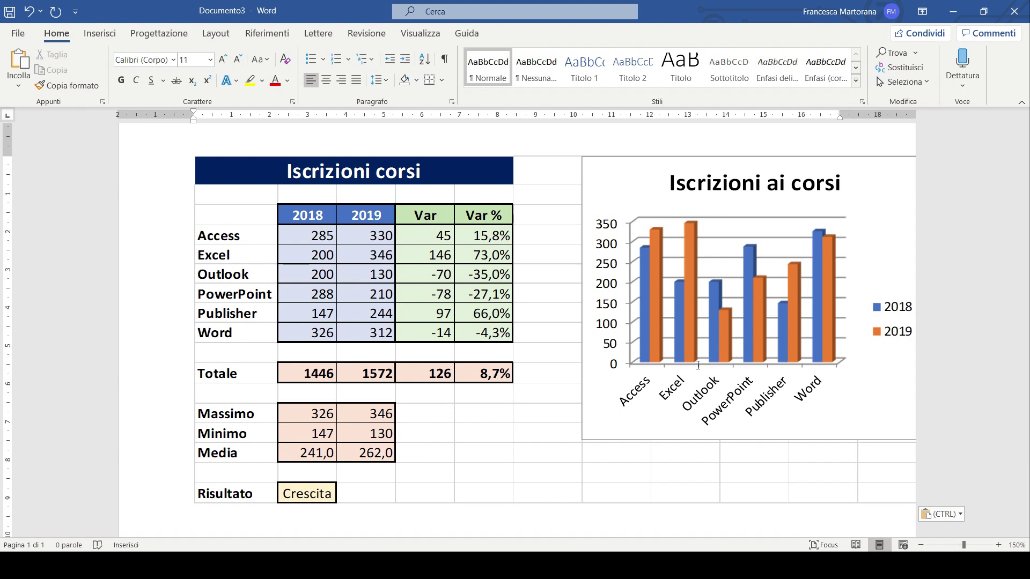
key(ctrl+n)
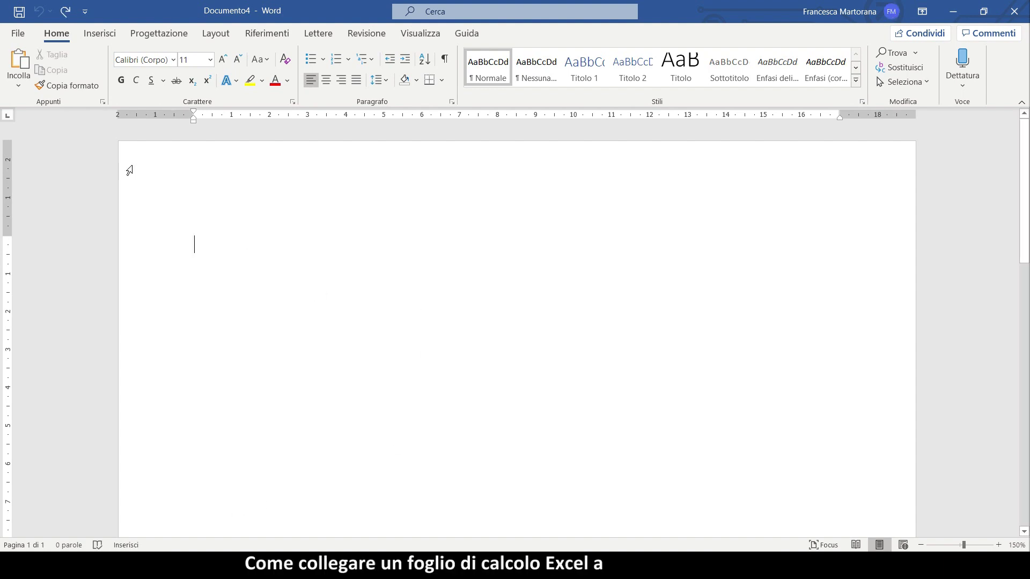
Step: Paste-link the table and chart into Documento4 as an Excel Worksheet object, then return to Excel
click(22, 89)
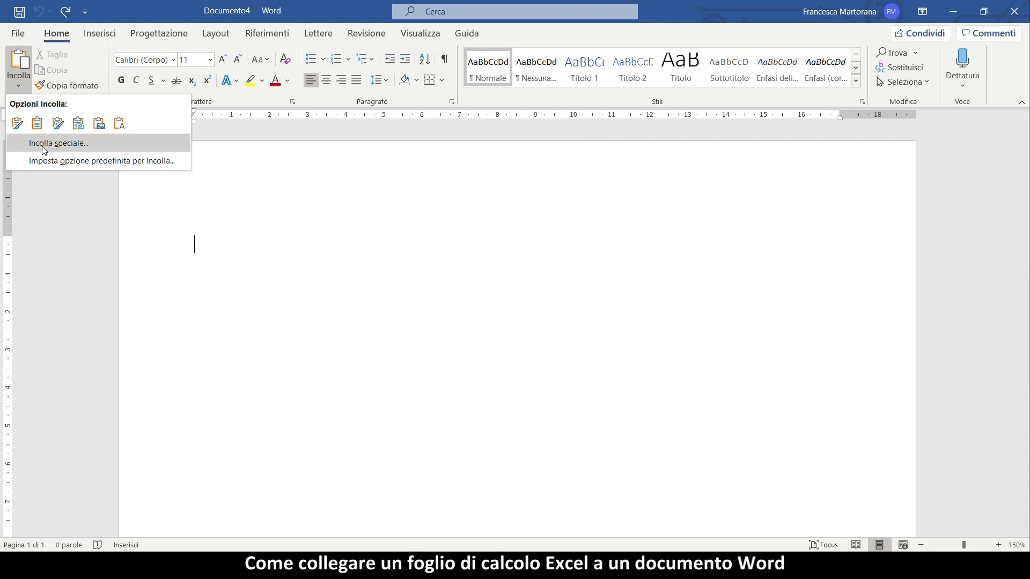
click(44, 143)
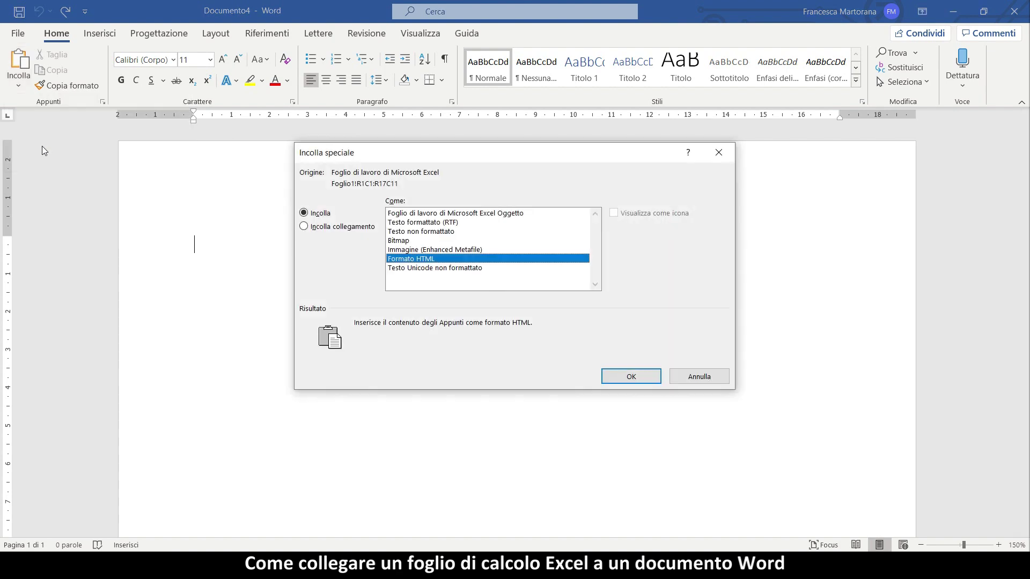
click(325, 230)
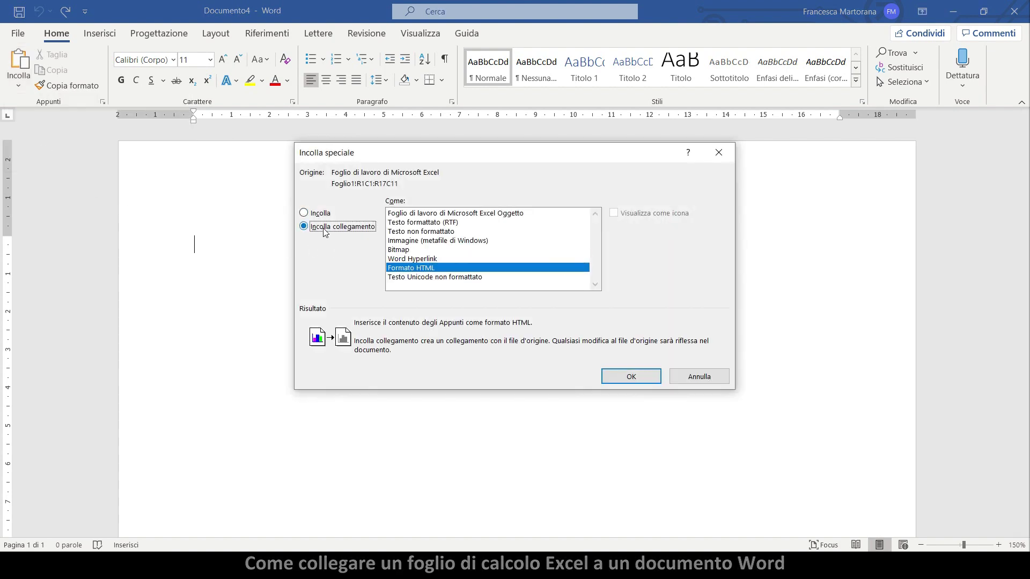
click(478, 213)
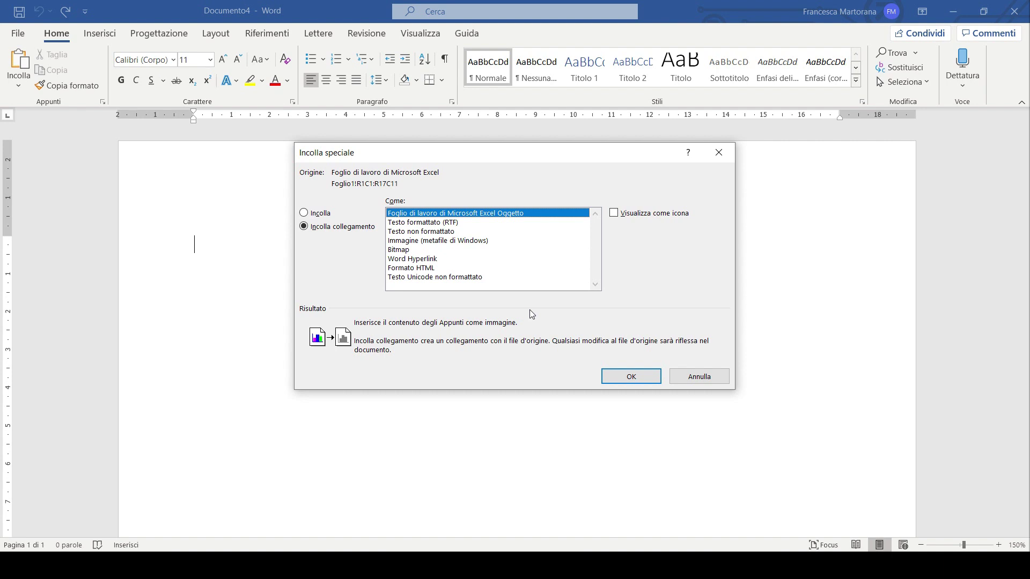
click(626, 382)
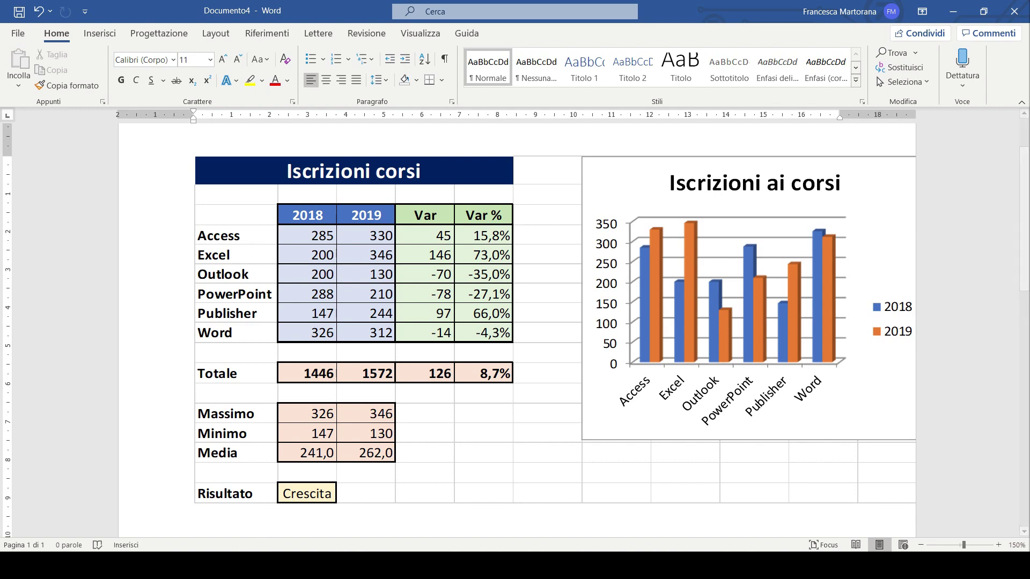
key(alt+Tab)
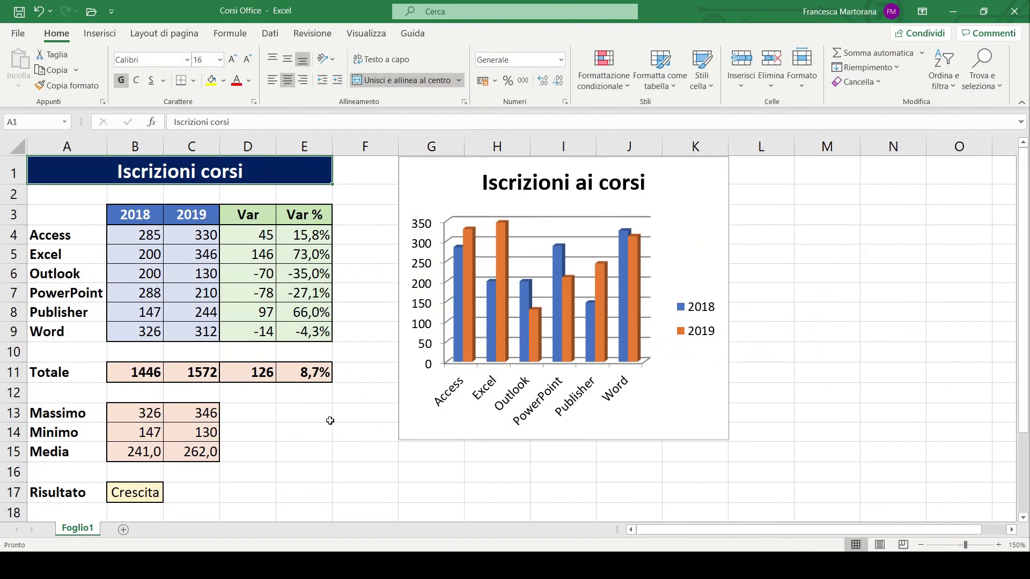
Step: Change cell B5 from 200 to 1200, check the B17 Risultato formula, and return to Documento4
click(139, 257)
double_click(139, 256)
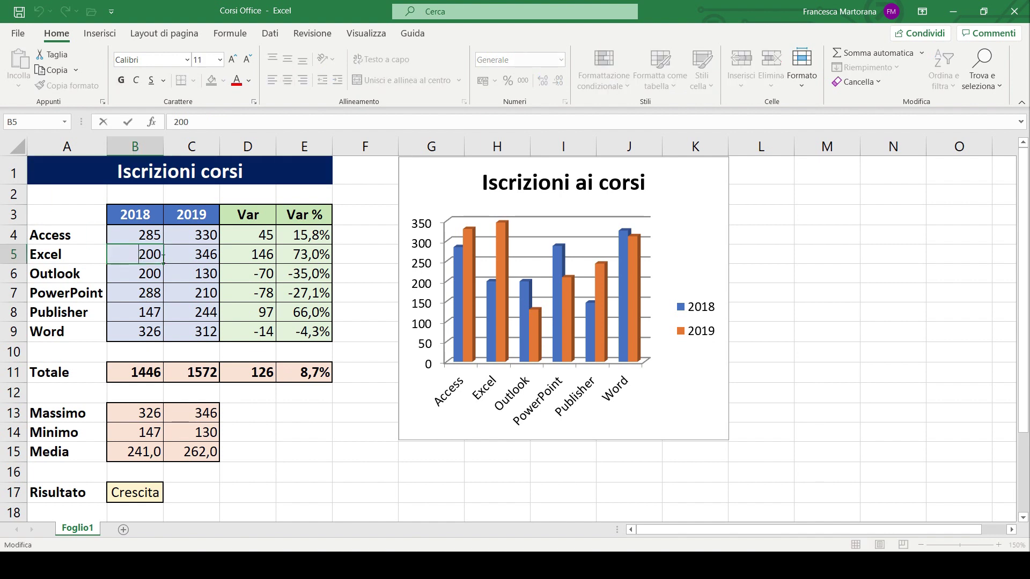
text(1)
key(Return)
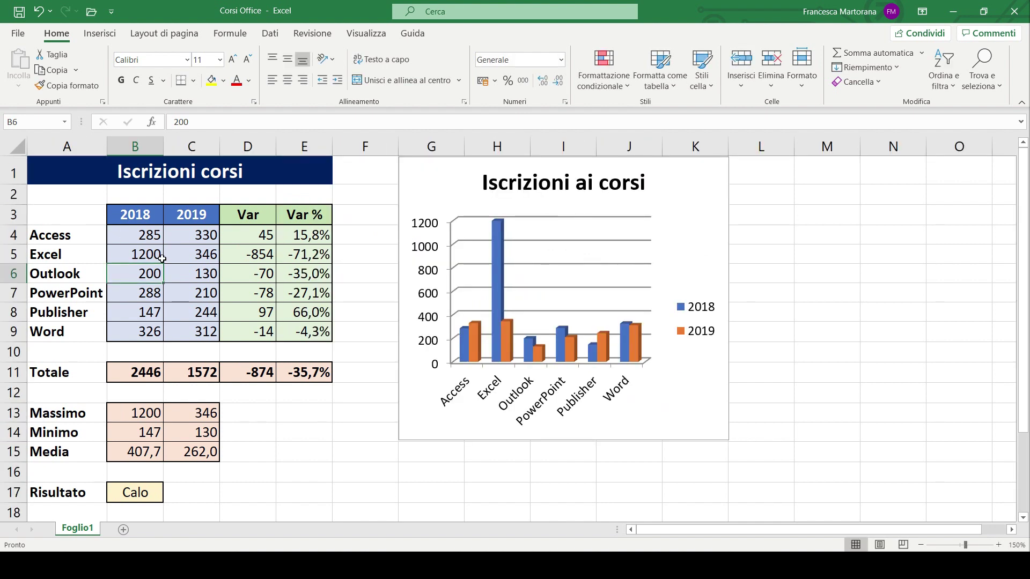
click(133, 490)
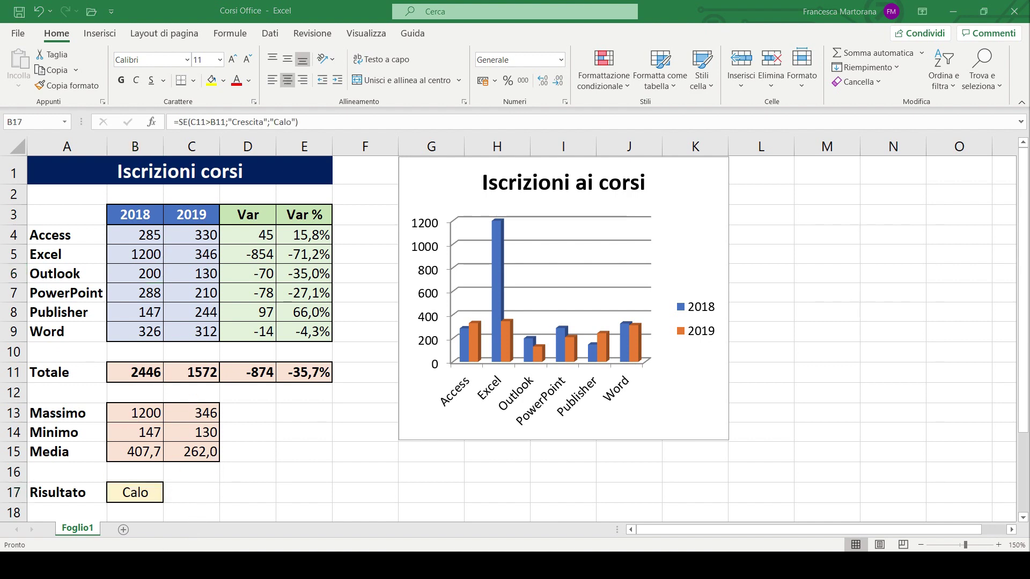
click(339, 523)
click(339, 523)
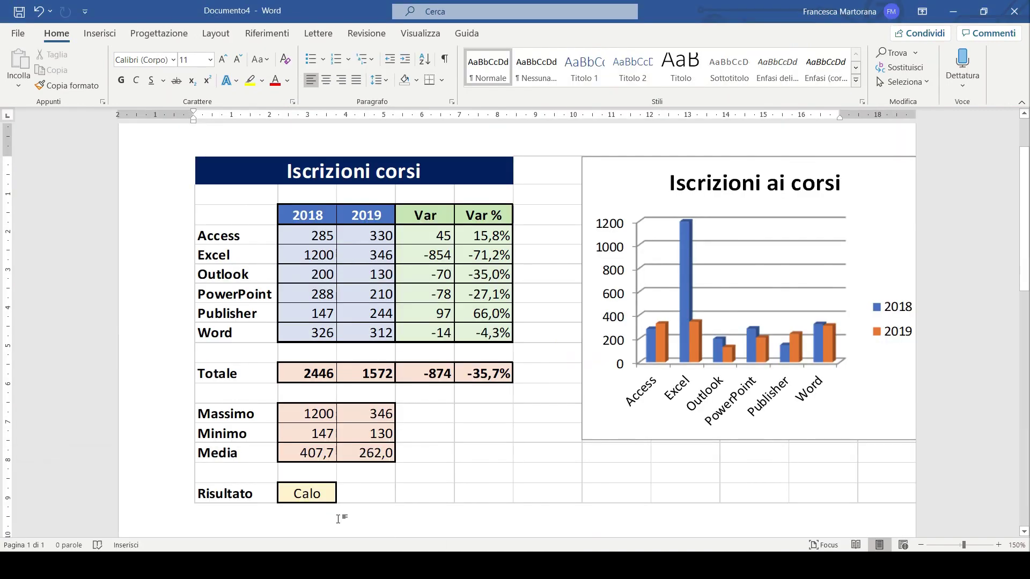